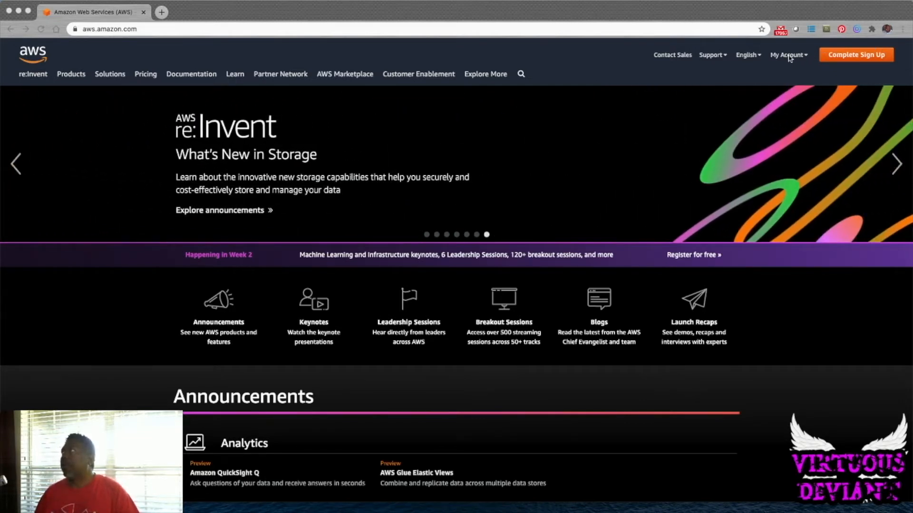
- Open the Amazon Lightsail product page from the Compute products and go to the Lightsail pricing page
click(791, 56)
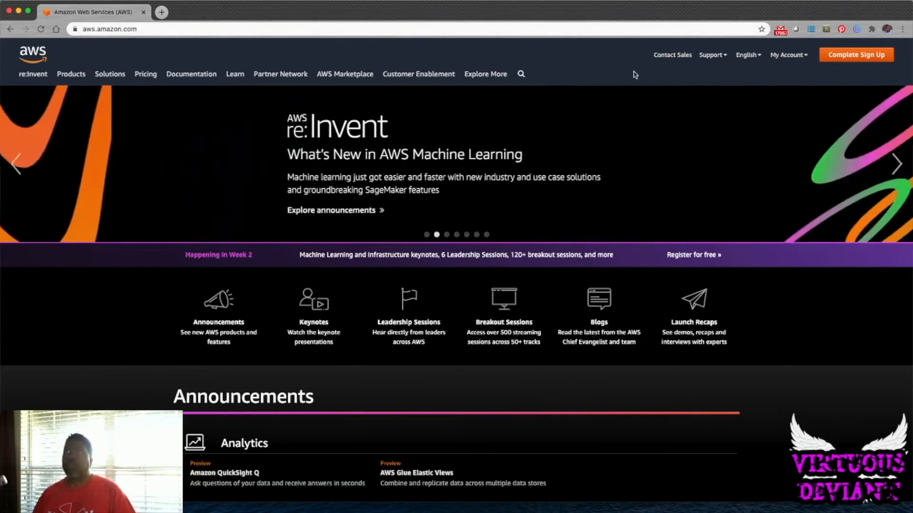
mouse_move(77, 76)
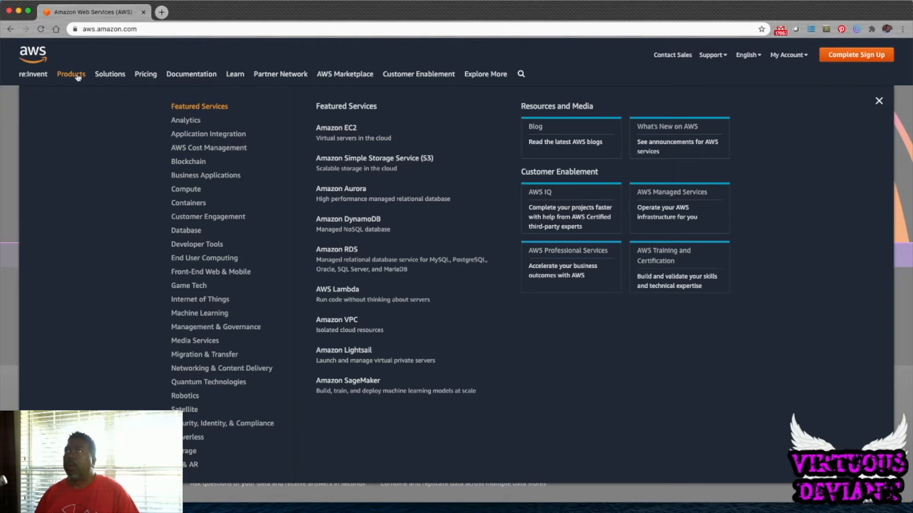
mouse_move(189, 191)
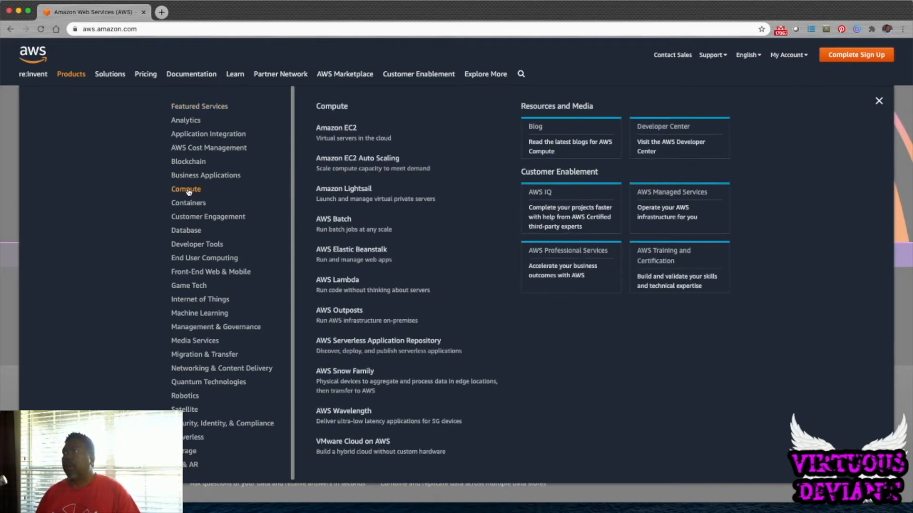
click(364, 190)
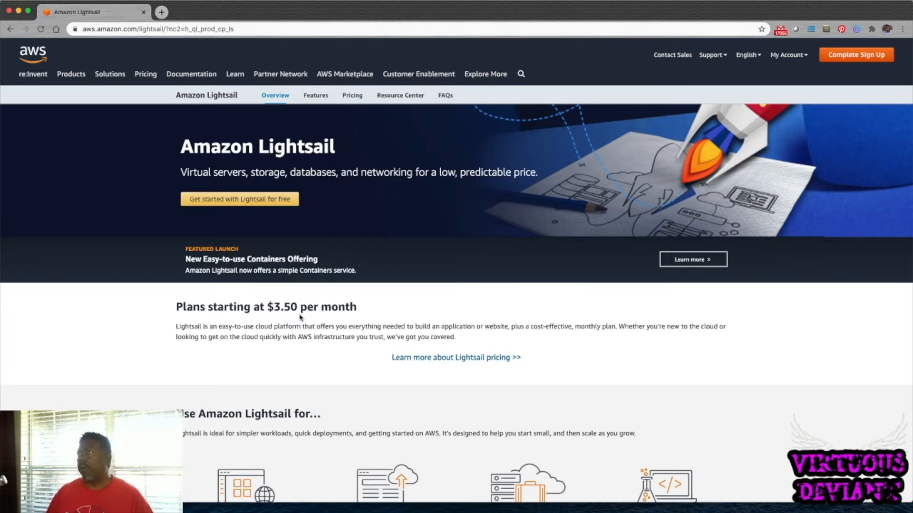
scroll(442, 361, down, 2)
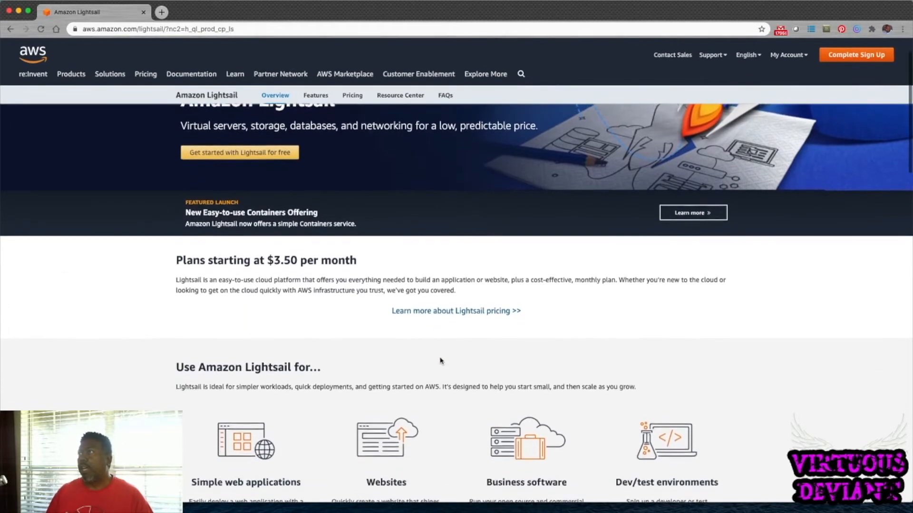
click(452, 306)
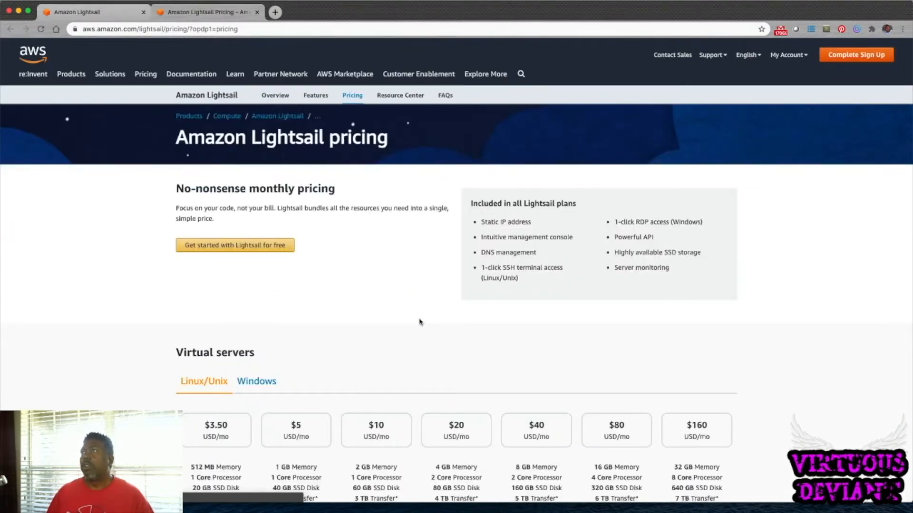
- Review the Lightsail prices for virtual servers, containers, managed databases, CDN distributions, load balancer, block storage and snapshots
scroll(409, 336, down, 2)
scroll(409, 336, down, 3)
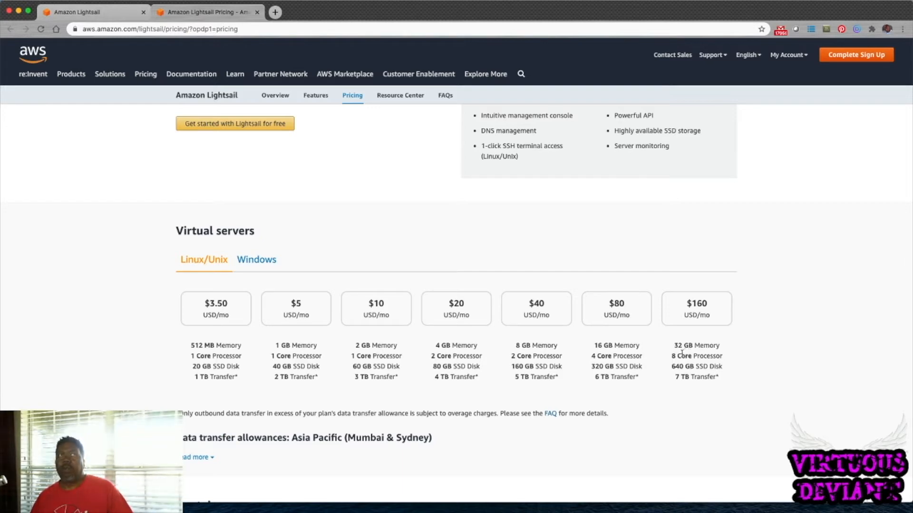
scroll(679, 353, up, 2)
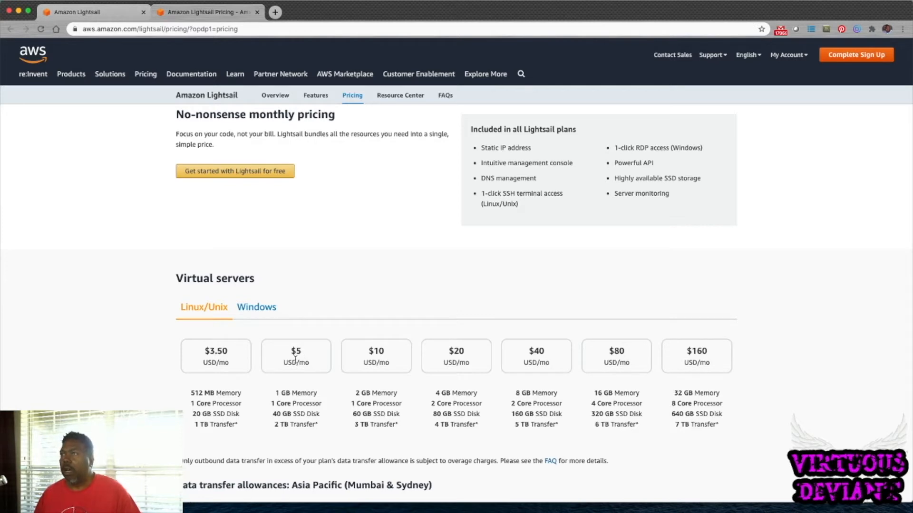
scroll(295, 359, down, 3)
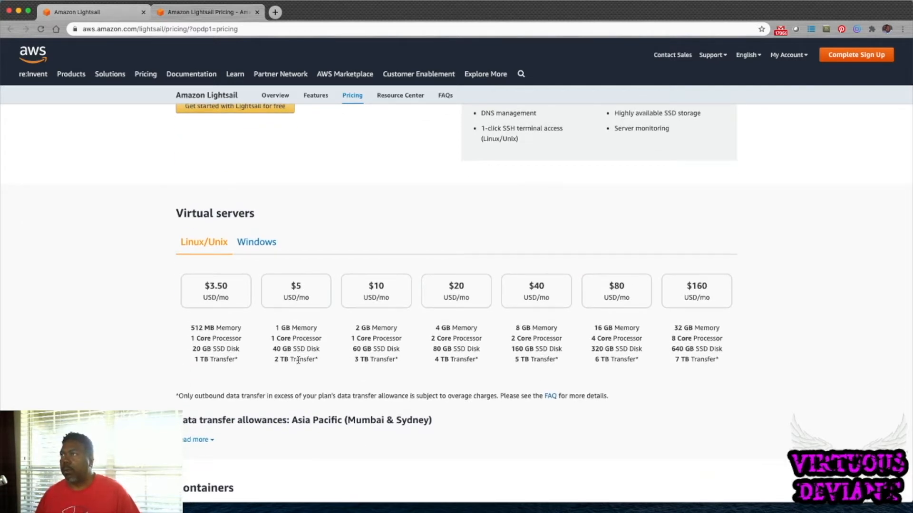
scroll(298, 360, down, 3)
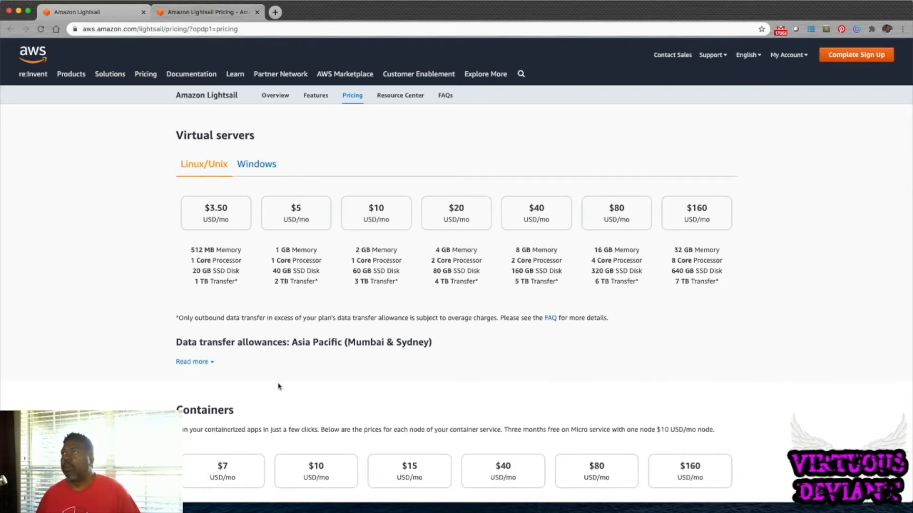
scroll(281, 391, down, 5)
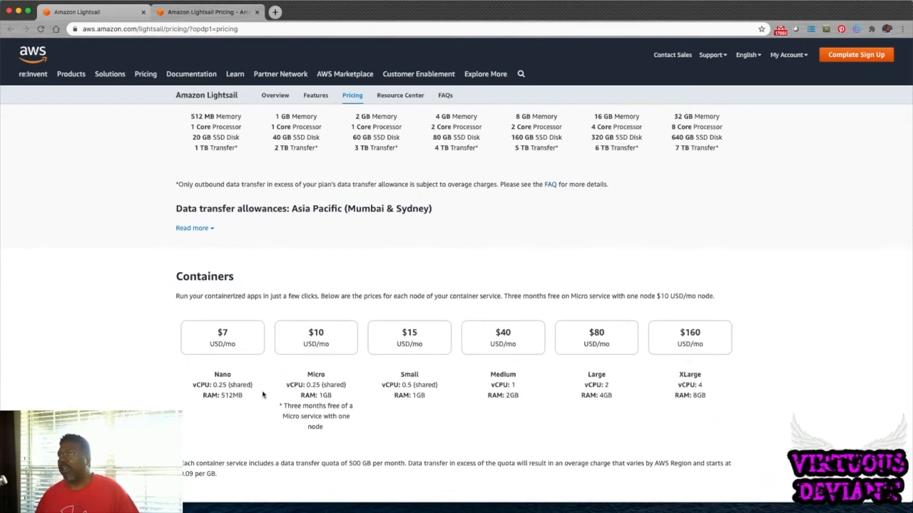
scroll(245, 291, down, 10)
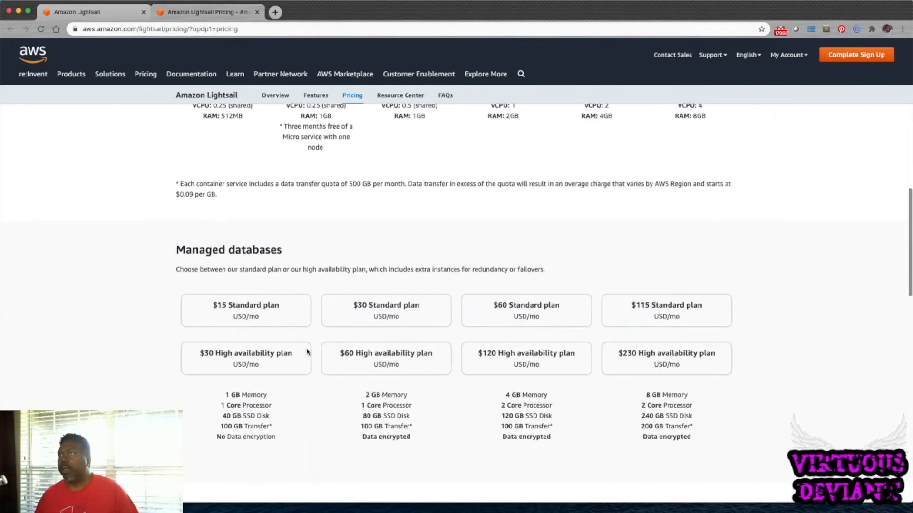
scroll(310, 359, down, 7)
scroll(309, 358, down, 1)
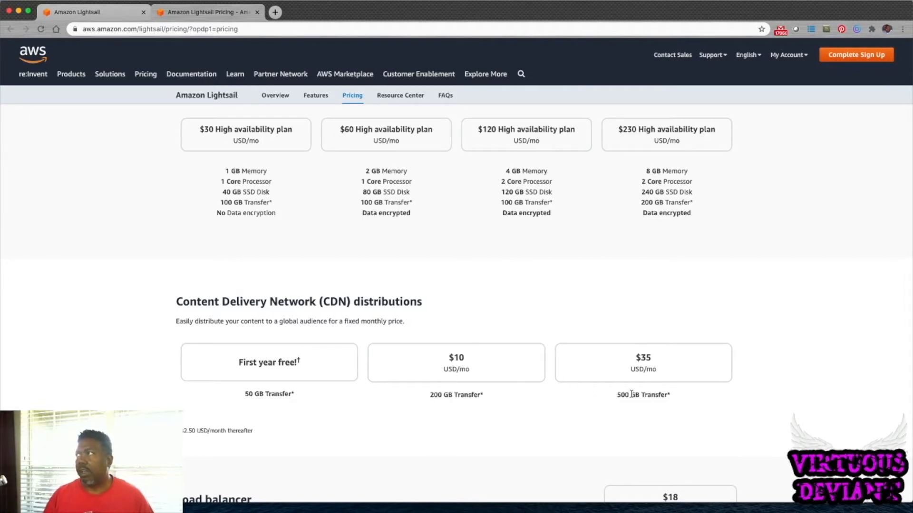
scroll(375, 435, down, 5)
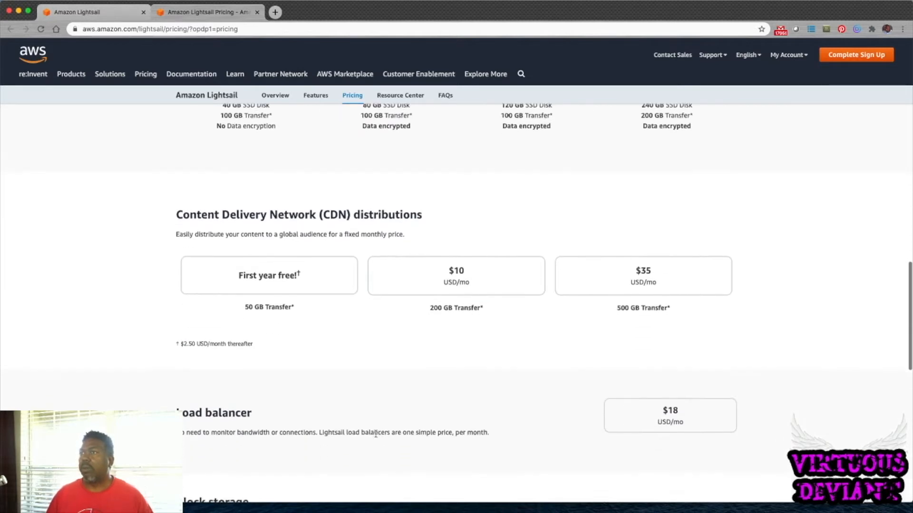
scroll(376, 436, down, 10)
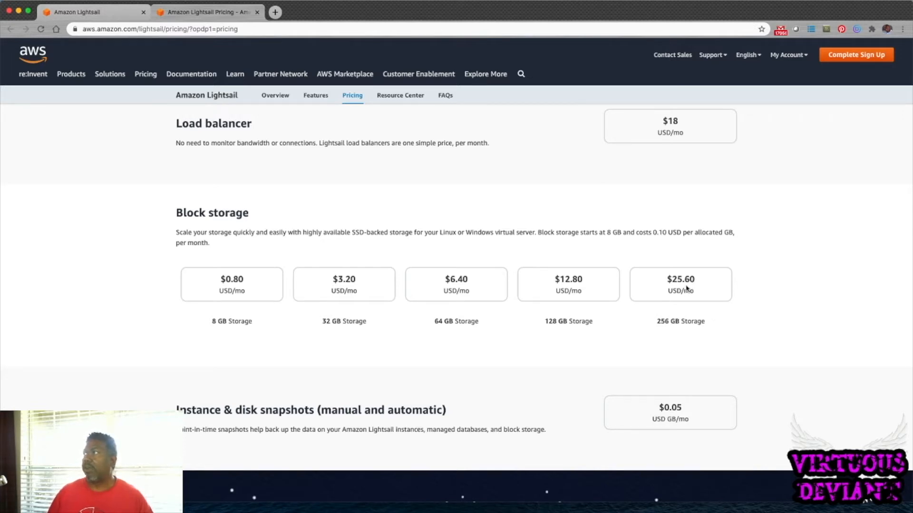
scroll(573, 363, down, 1)
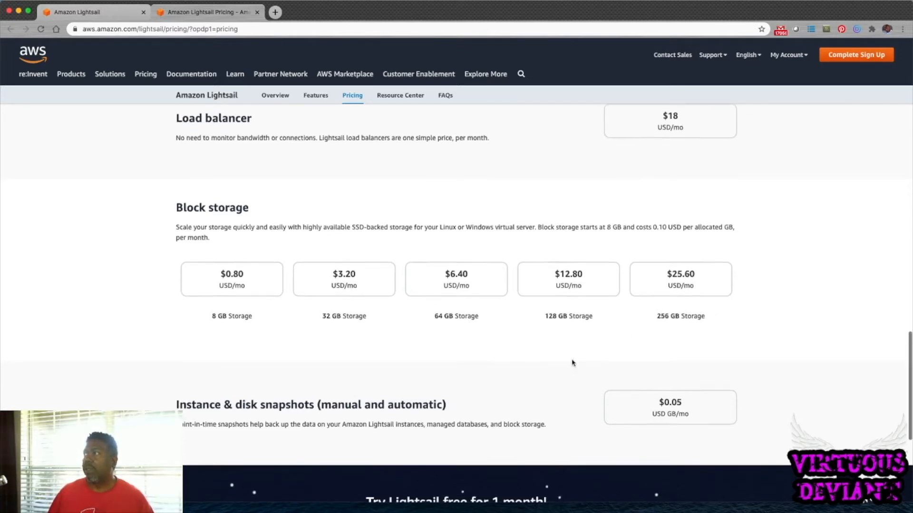
scroll(572, 362, down, 5)
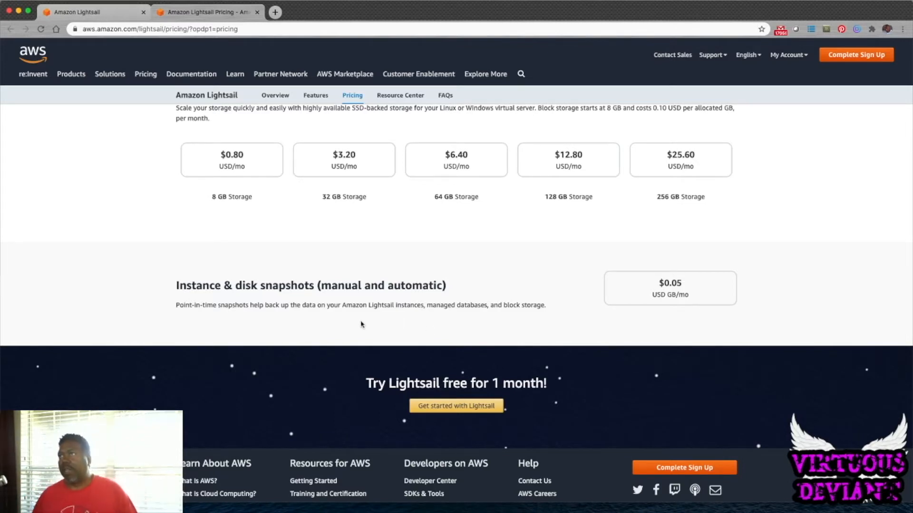
scroll(353, 321, up, 10)
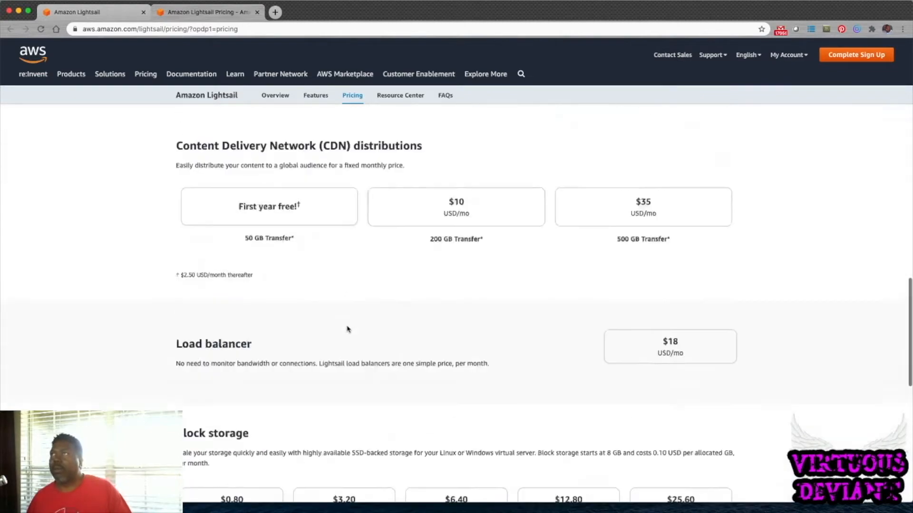
scroll(346, 329, up, 3)
scroll(346, 329, down, 2)
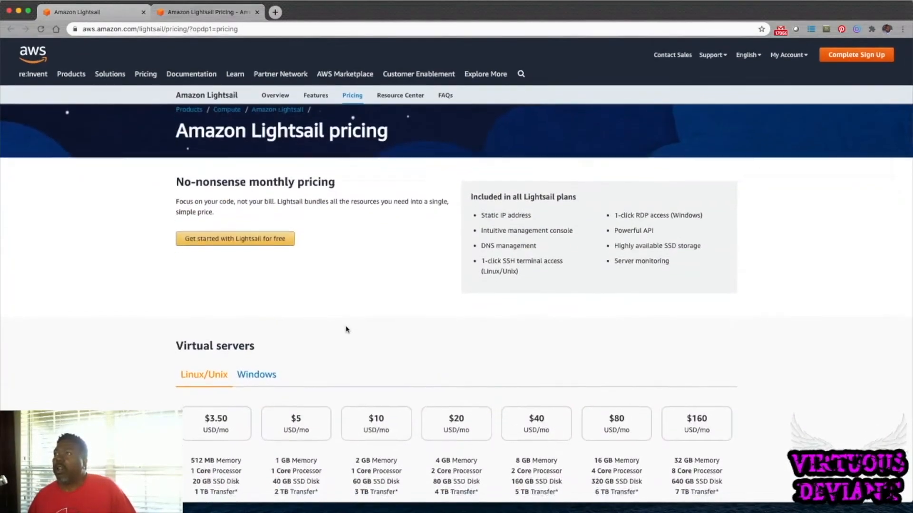
scroll(346, 329, down, 1)
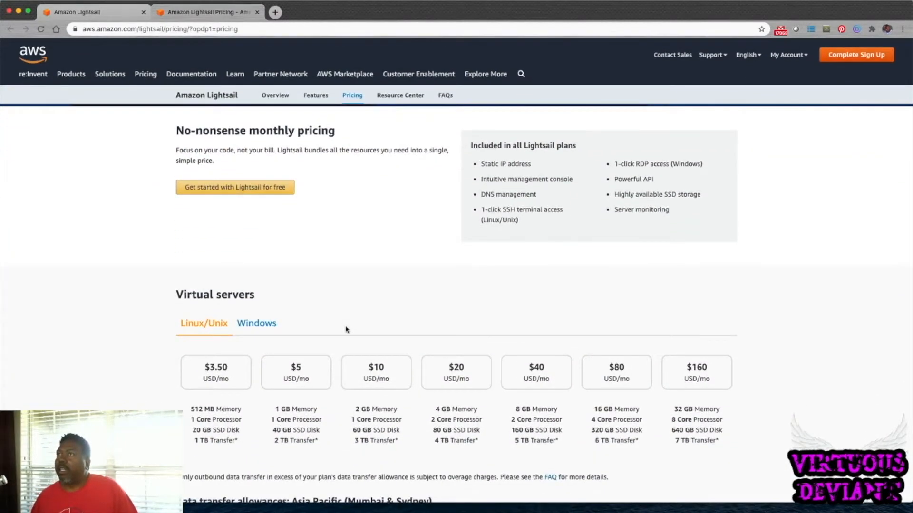
- Get started with Lightsail by signing in to the existing AWS account as root user with the saved account password
click(267, 190)
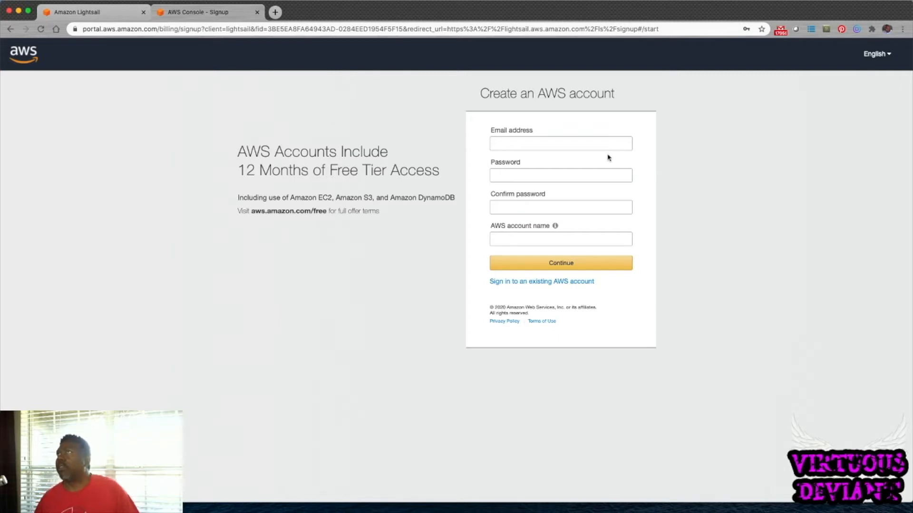
click(582, 286)
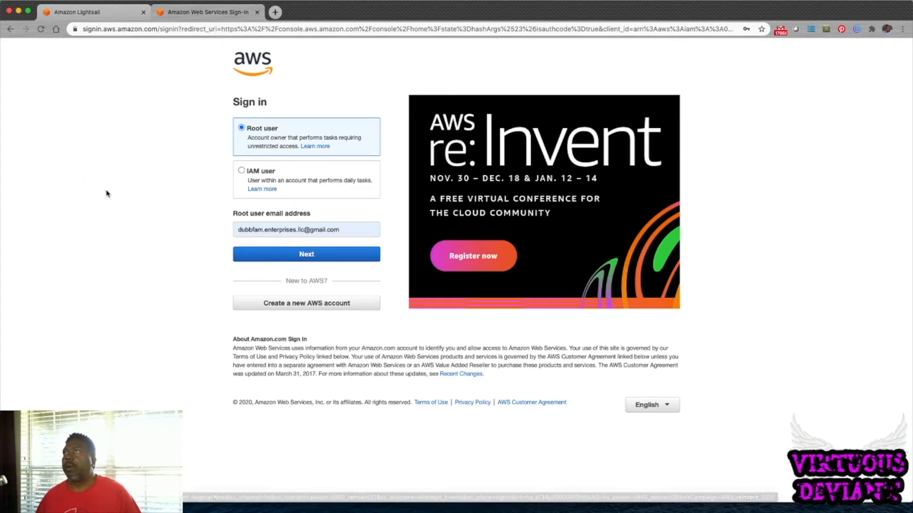
click(305, 254)
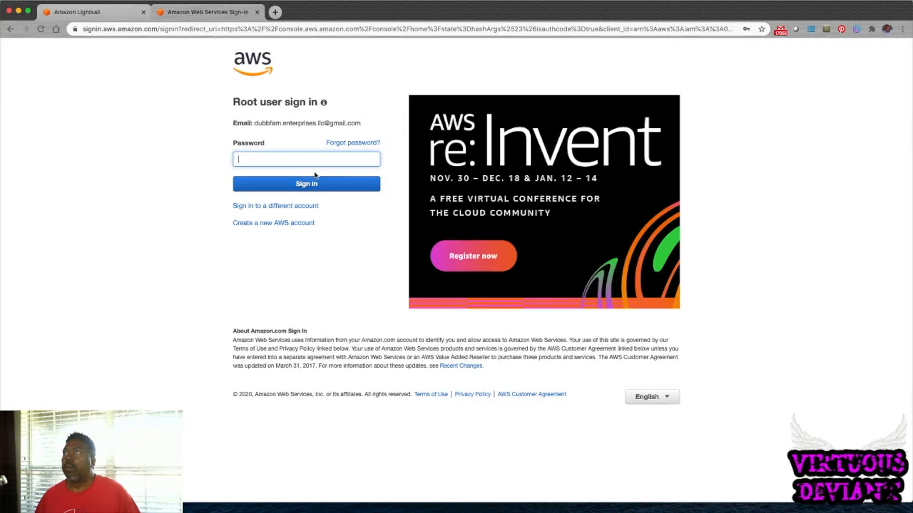
click(317, 157)
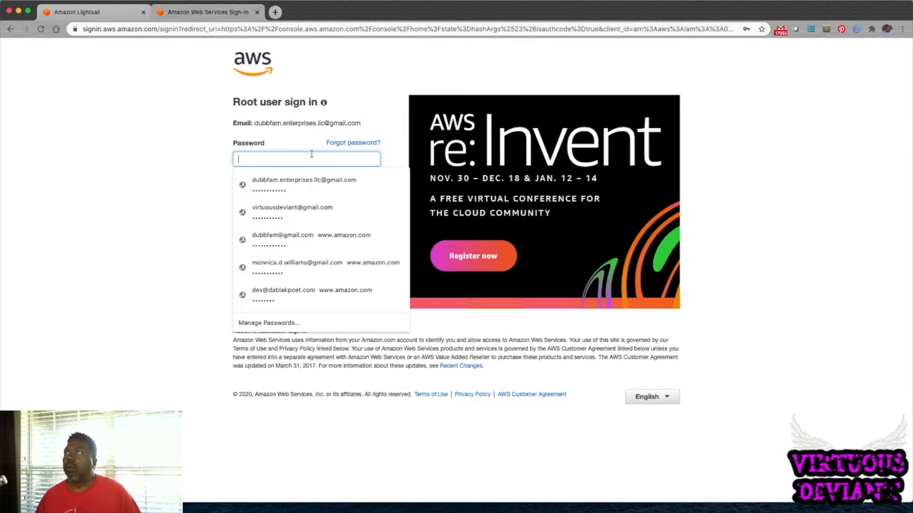
click(281, 184)
click(292, 186)
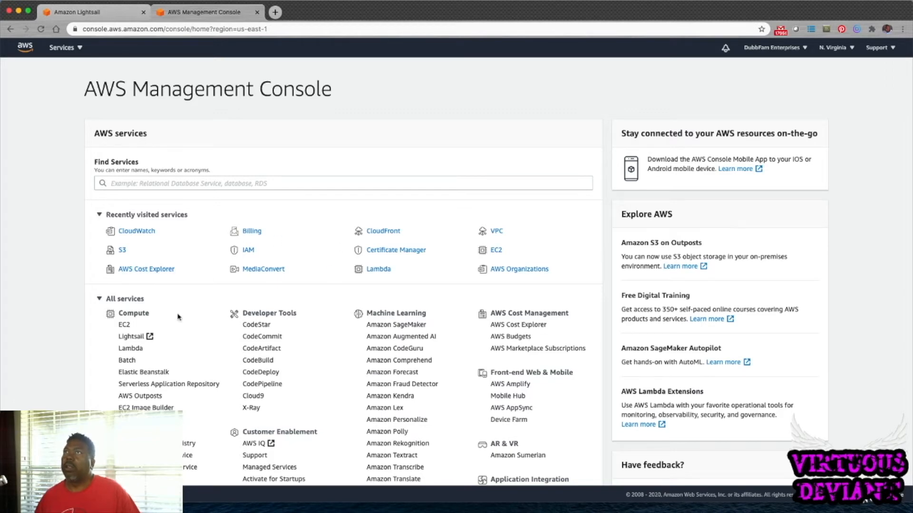
- Open Lightsail from the Compute services and start creating a new instance
scroll(176, 313, down, 2)
scroll(179, 315, down, 4)
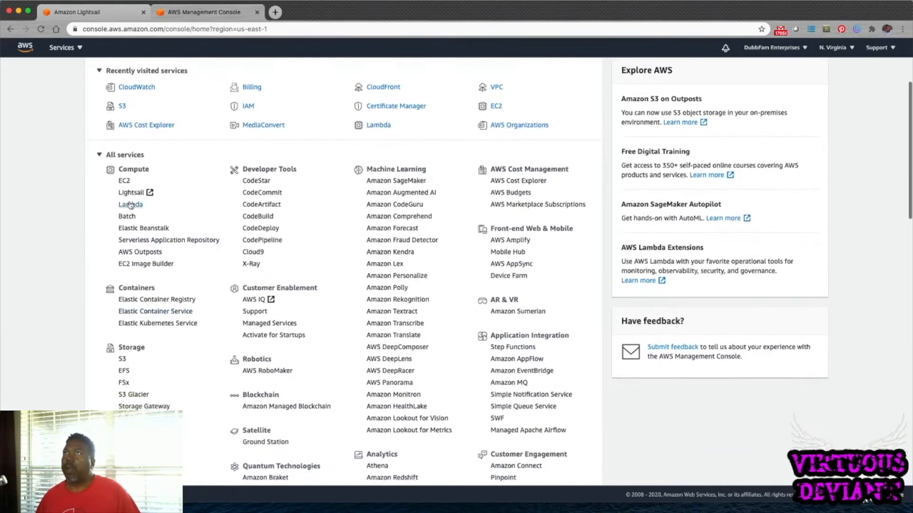
click(132, 193)
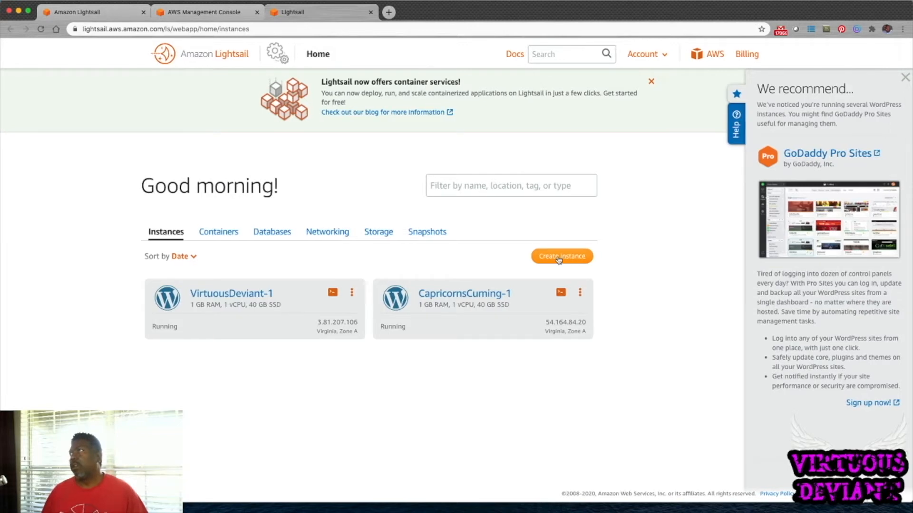
click(561, 257)
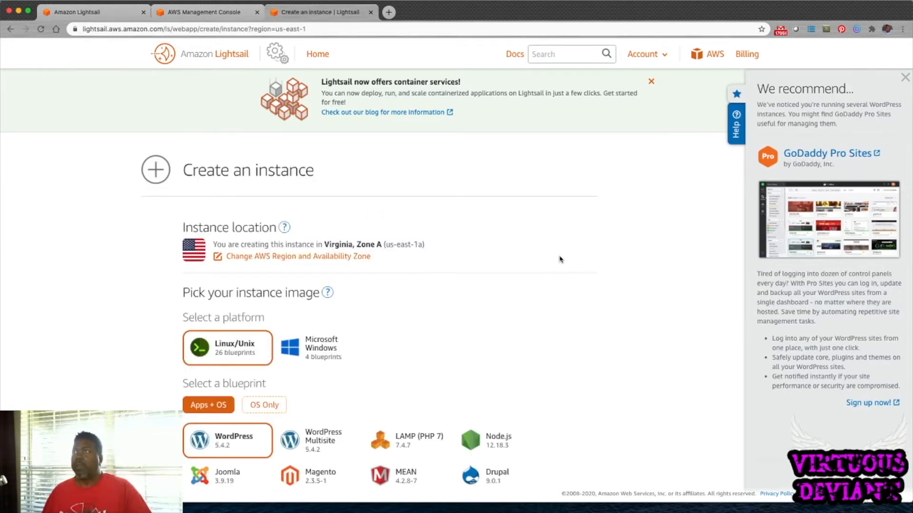
- Examine the Linux/Unix application blueprints and the OS Only blueprints offered for the instance image
scroll(367, 310, down, 3)
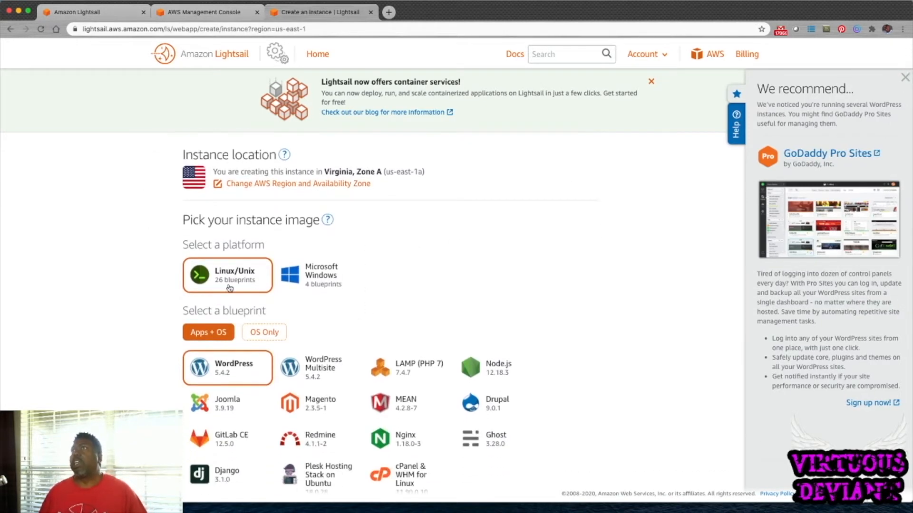
scroll(322, 413, down, 2)
scroll(322, 413, down, 1)
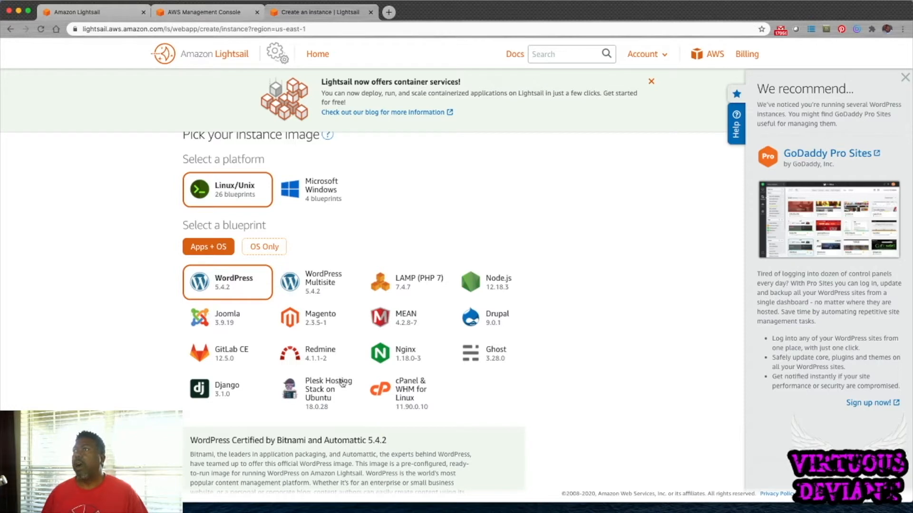
click(255, 253)
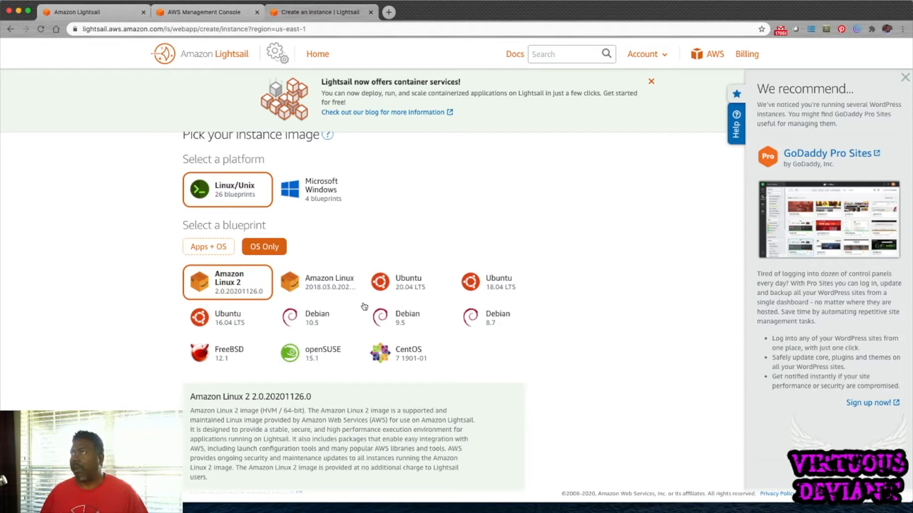
scroll(215, 253, up, 1)
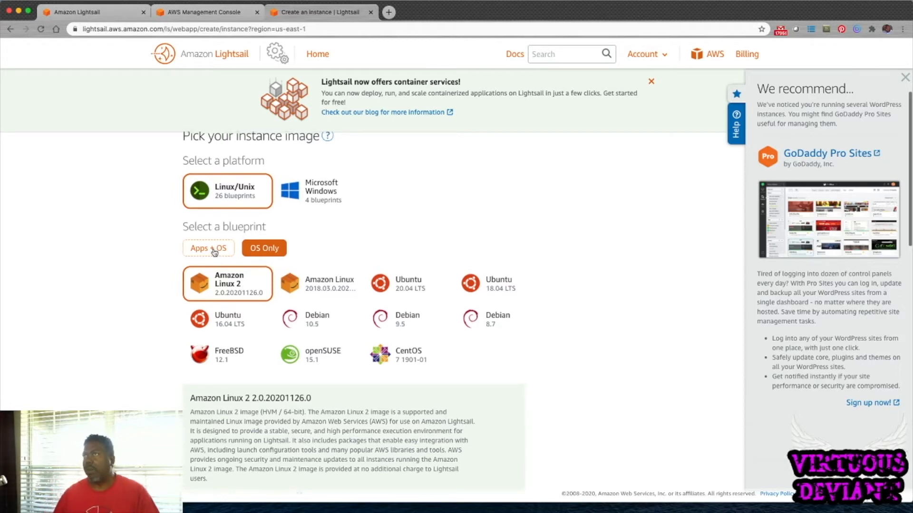
- Return the blueprint selection to Apps + OS and choose WordPress 5.4.2 for the instance
click(214, 251)
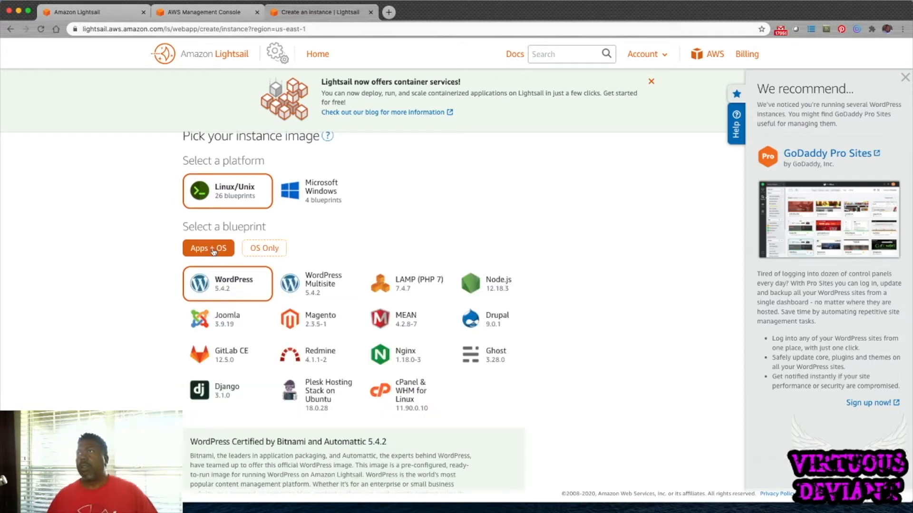
double_click(229, 289)
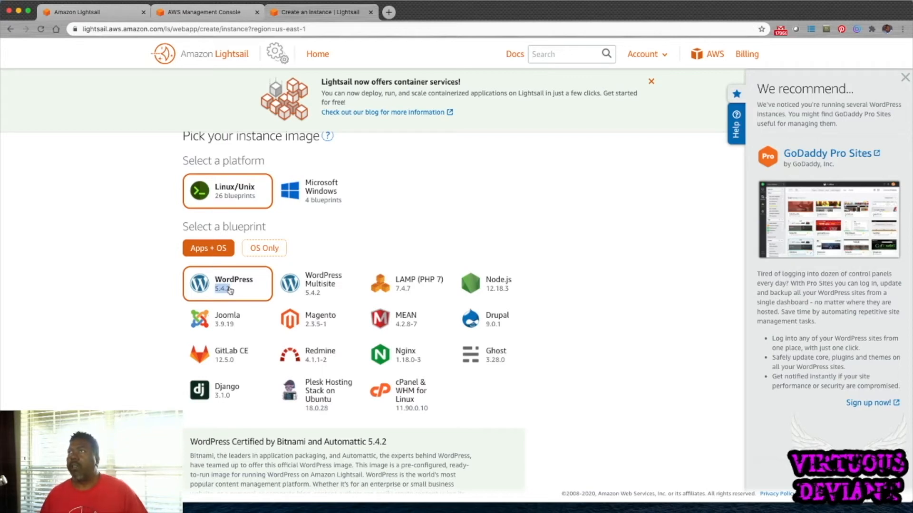
scroll(336, 354, up, 3)
scroll(337, 355, down, 10)
scroll(336, 354, down, 3)
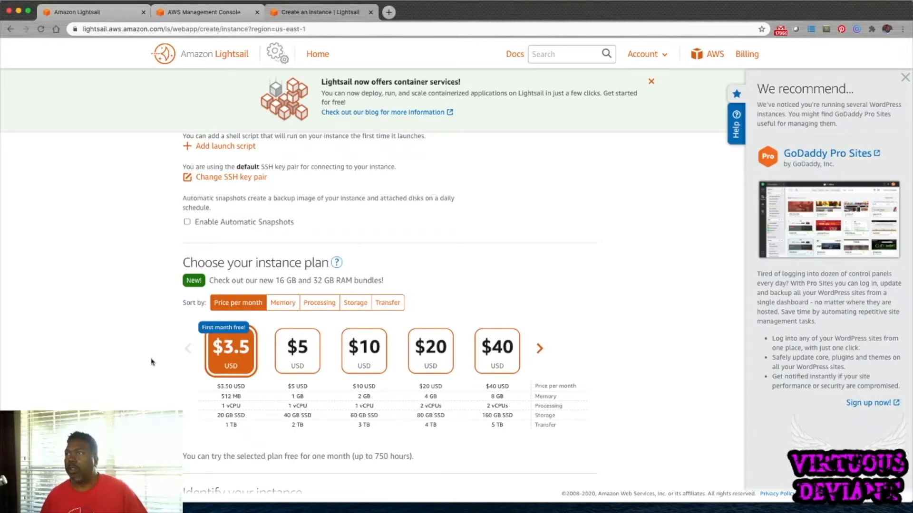
- Choose the $3.5 USD monthly plan for the instance and name it DubbFamTekk
click(298, 354)
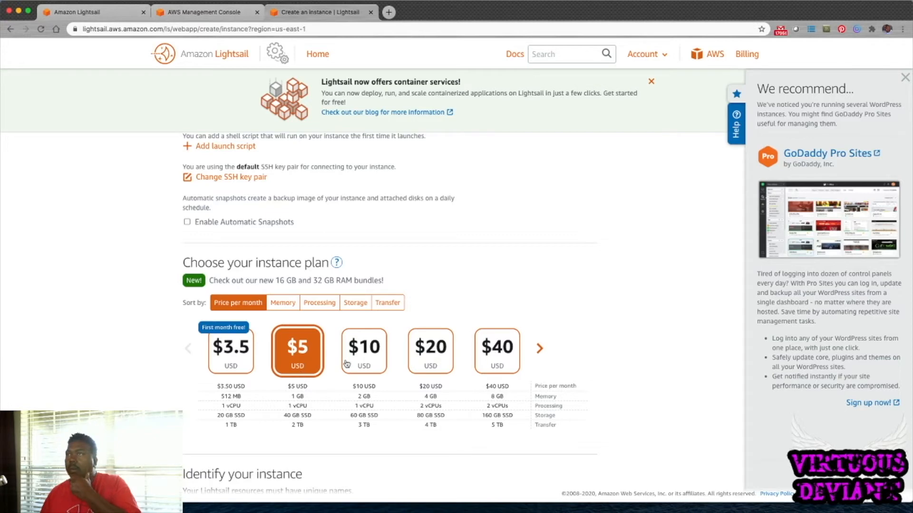
click(230, 347)
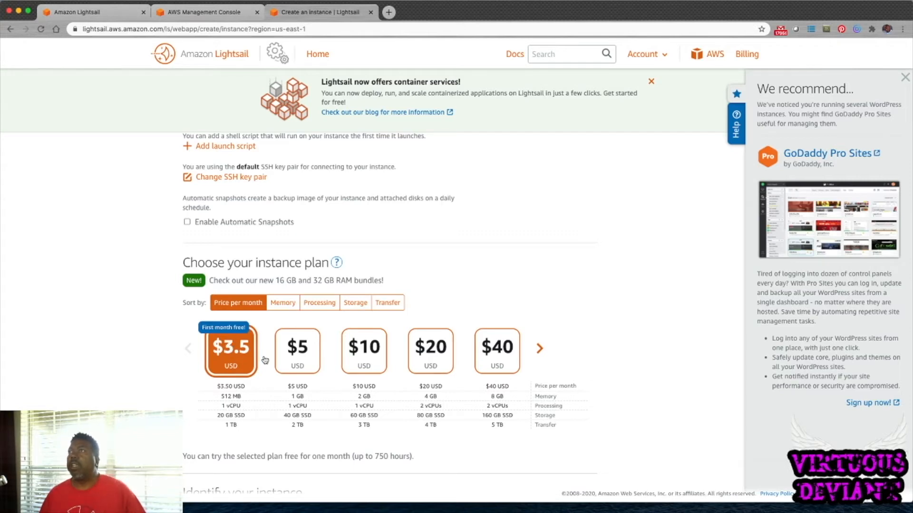
scroll(264, 356, down, 3)
scroll(264, 357, down, 2)
click(247, 382)
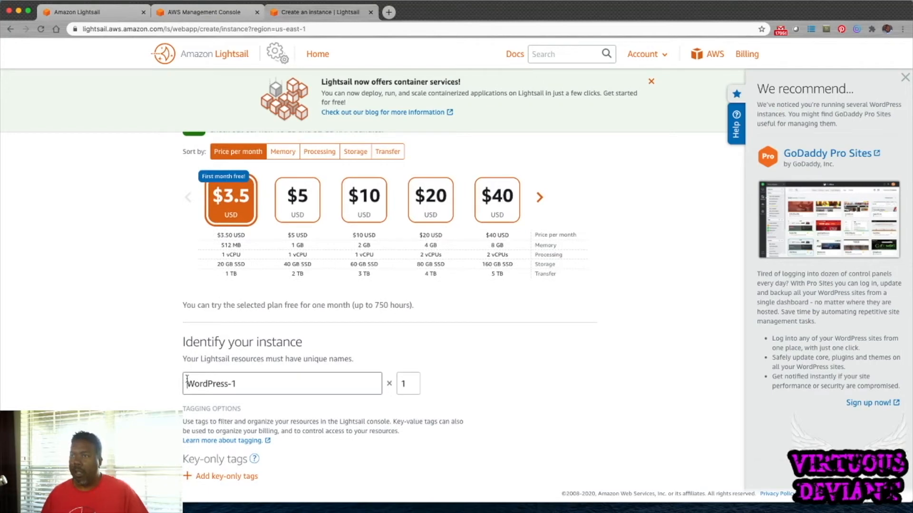
drag(246, 383, 176, 384)
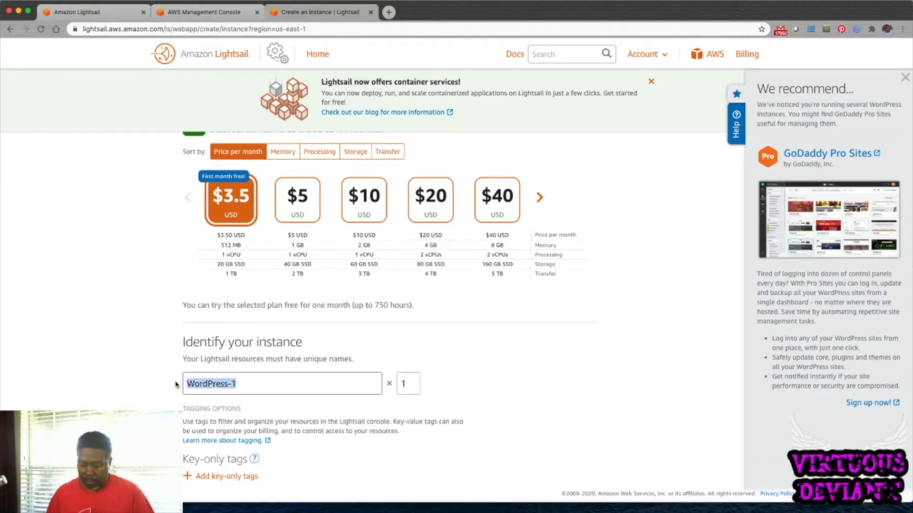
text(Dub)
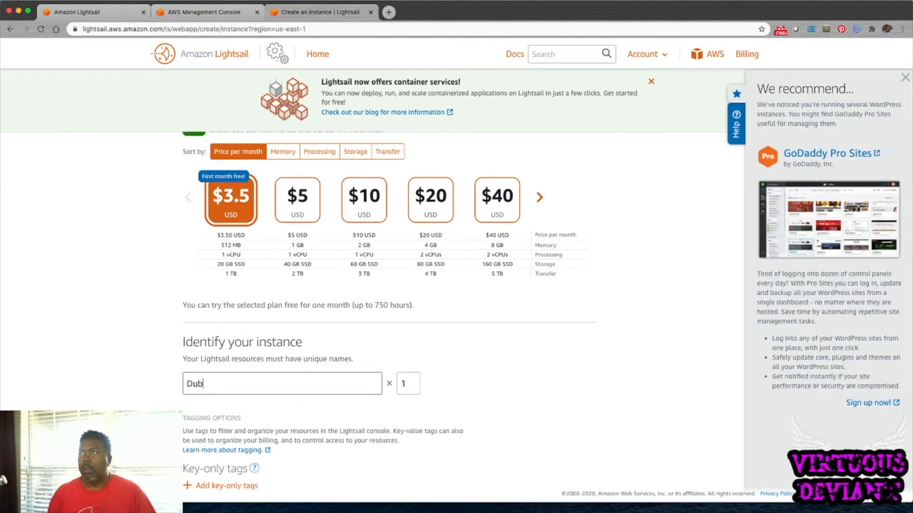
text(bFa)
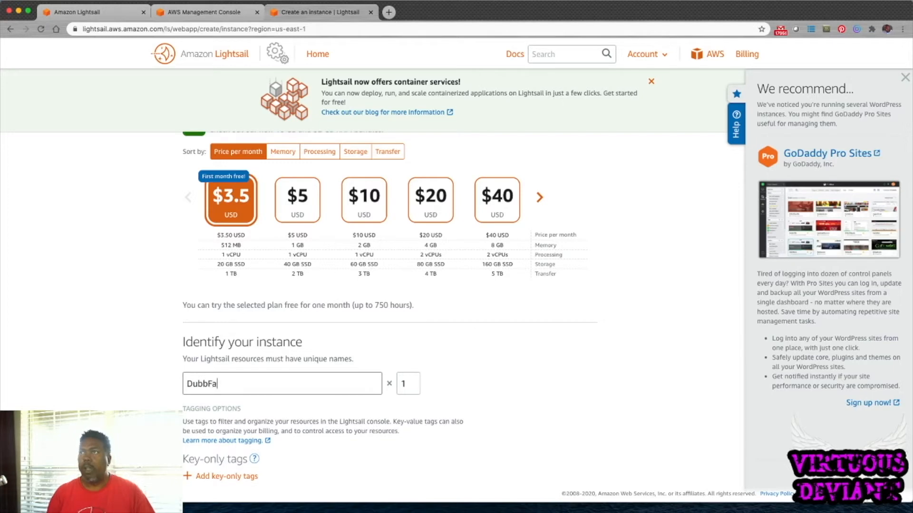
text(mTekk)
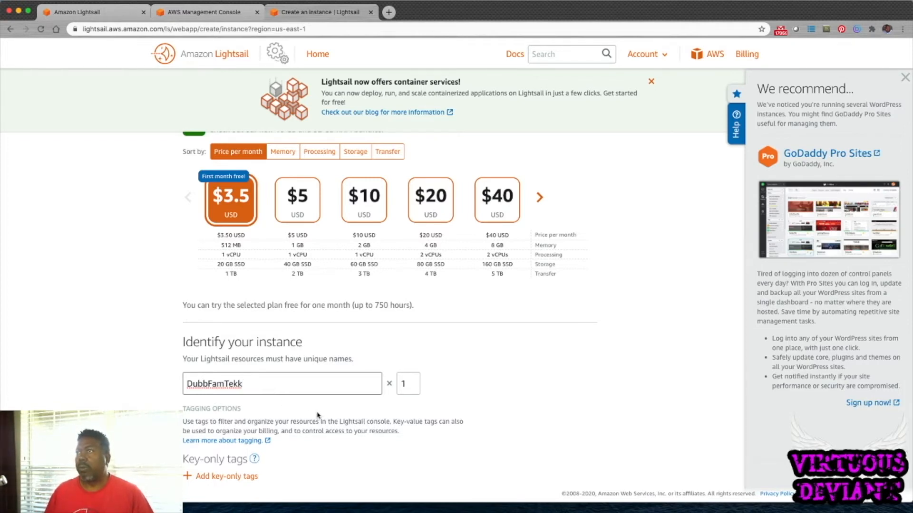
- Check how the existing instances are named in the instances list, and reopen the form for creating an instance
scroll(317, 415, down, 2)
scroll(317, 414, up, 4)
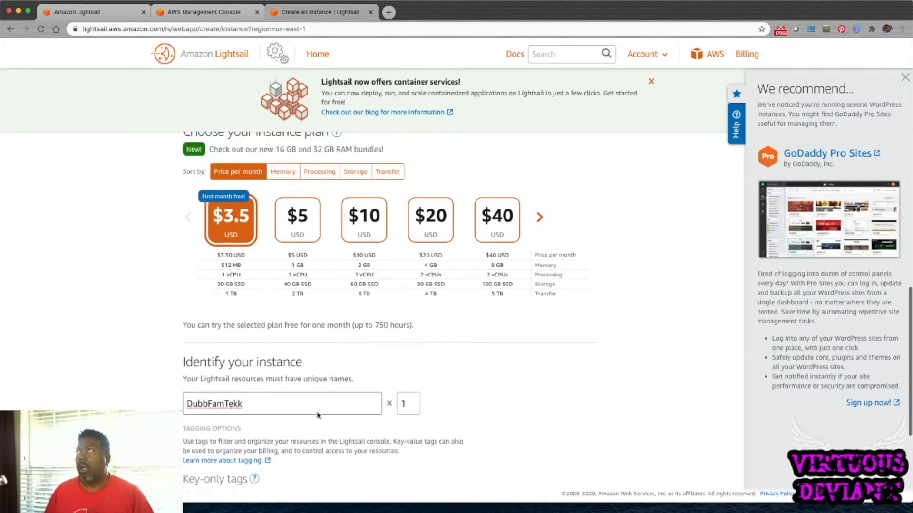
scroll(318, 415, down, 2)
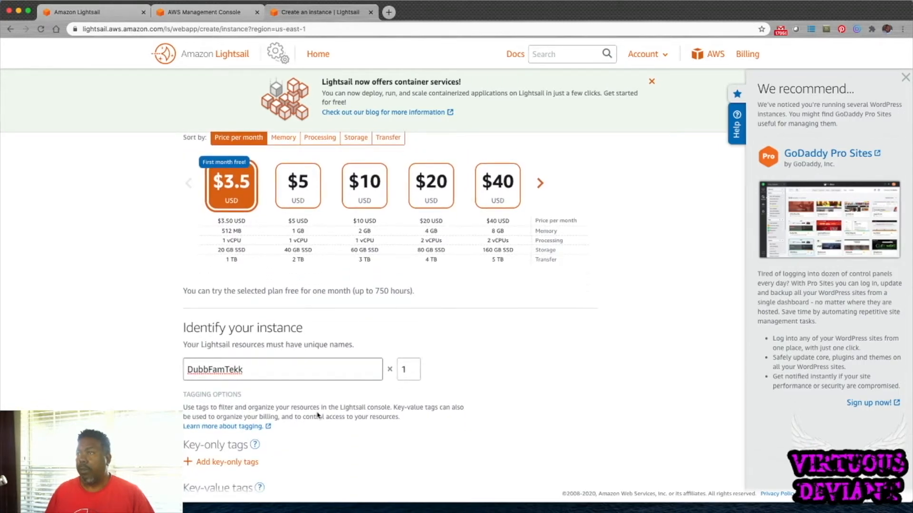
text(-)
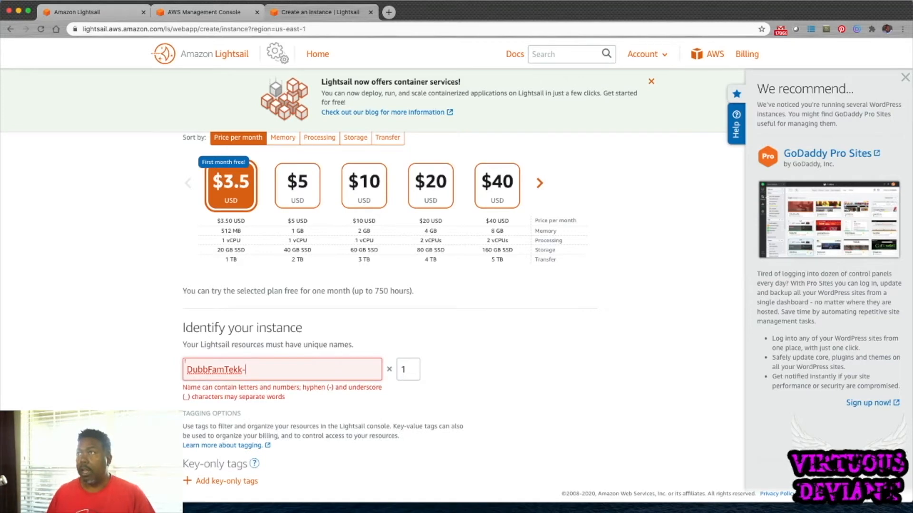
key(BackSpace)
scroll(364, 374, up, 15)
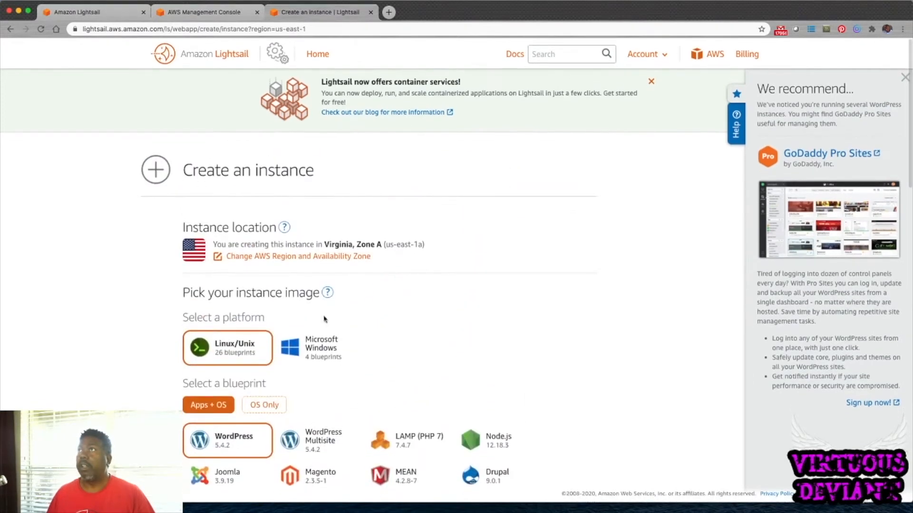
click(11, 30)
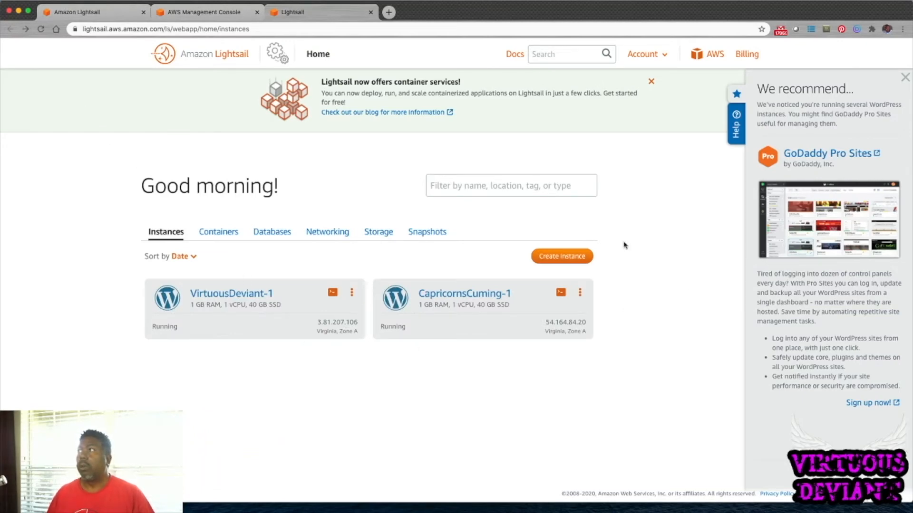
click(562, 257)
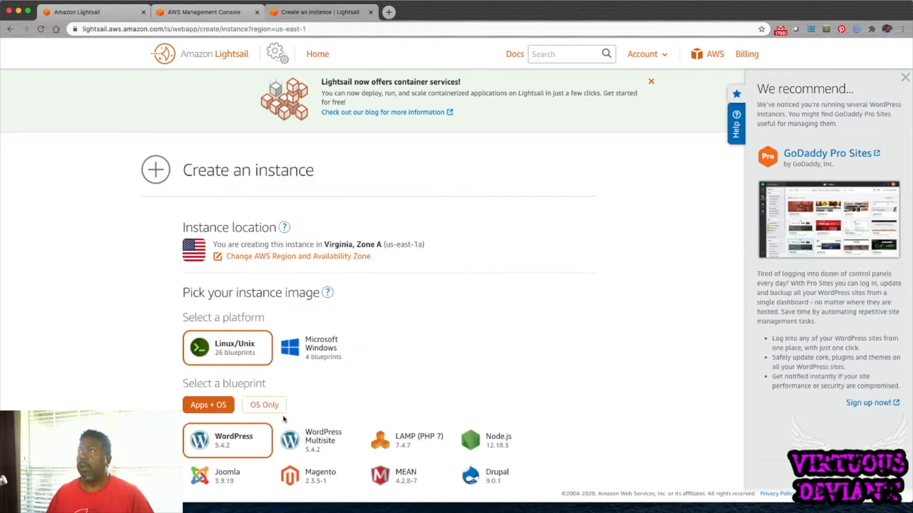
- Append -1 to the instance name so it reads DubbFamTekk-1
scroll(256, 400, down, 3)
scroll(240, 351, down, 10)
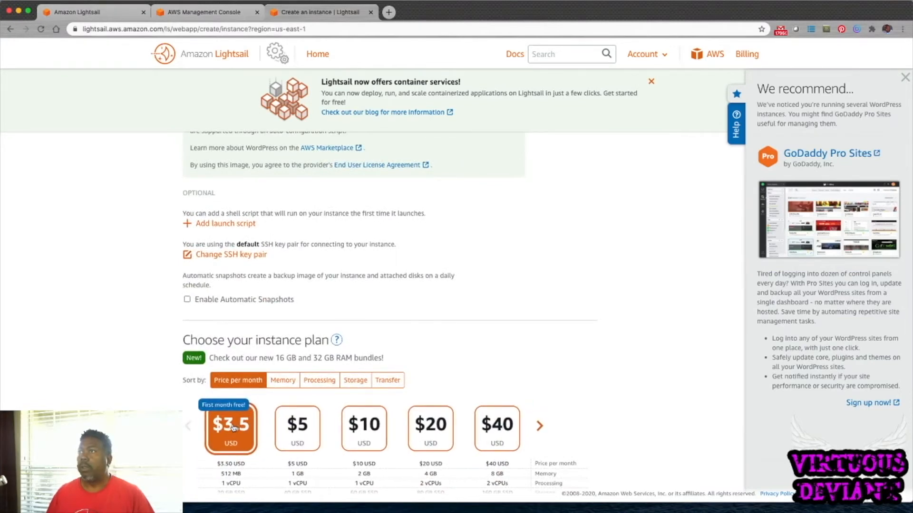
scroll(232, 427, down, 6)
double_click(274, 330)
click(273, 330)
text(-)
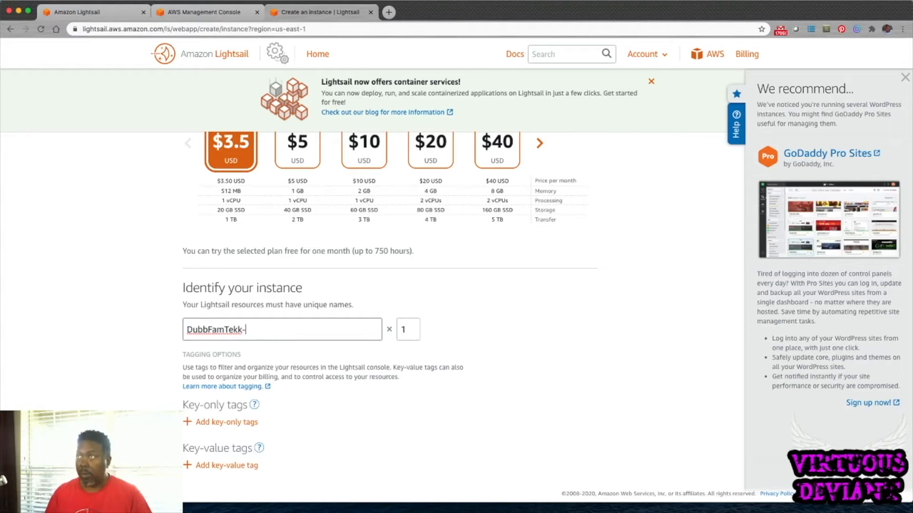
text(1)
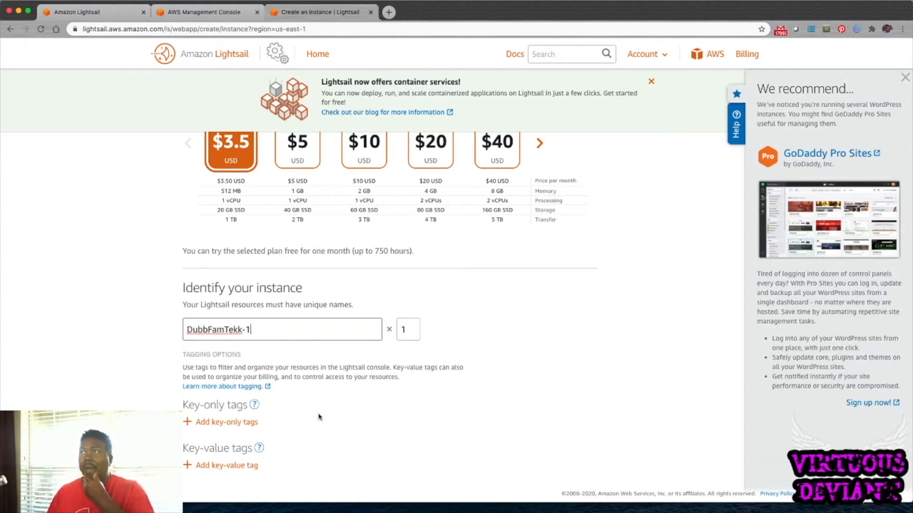
- Review the new instance's location, platform, blueprint, pricing plan and name across the creation form
scroll(325, 420, down, 1)
scroll(325, 420, down, 5)
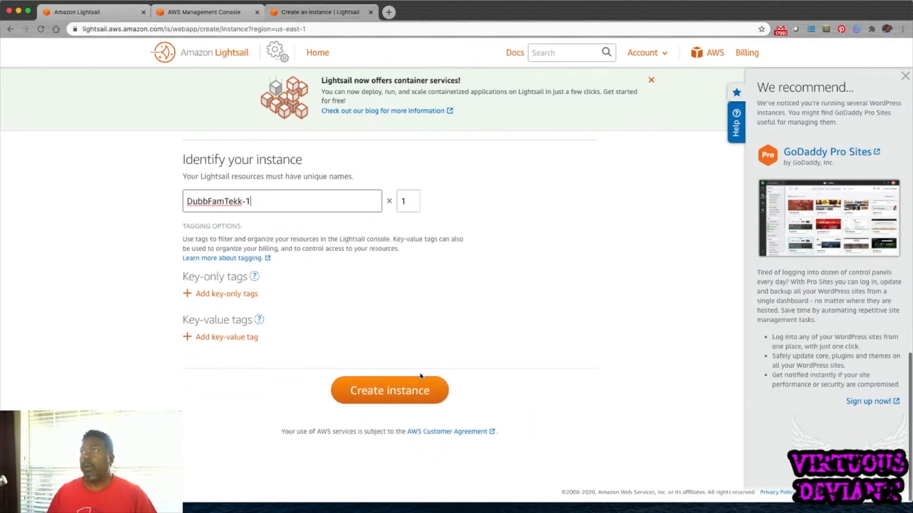
scroll(391, 395, up, 10)
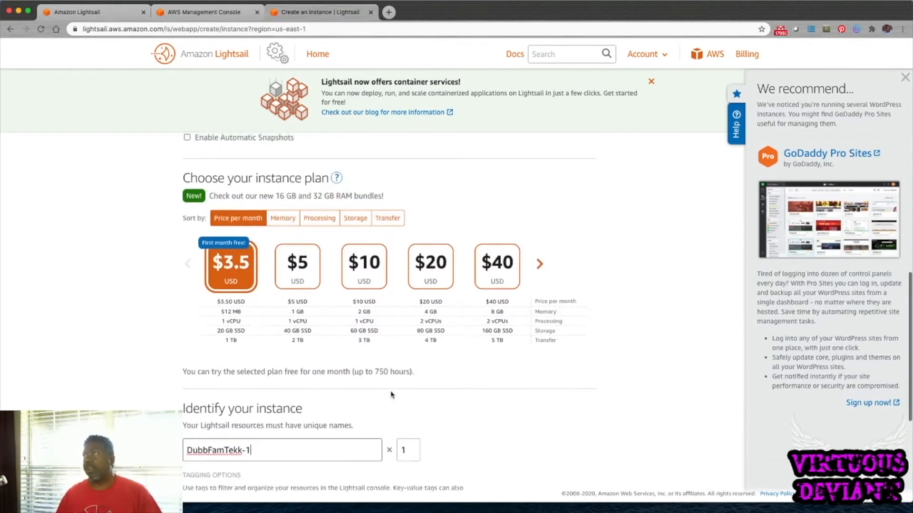
scroll(249, 383, down, 10)
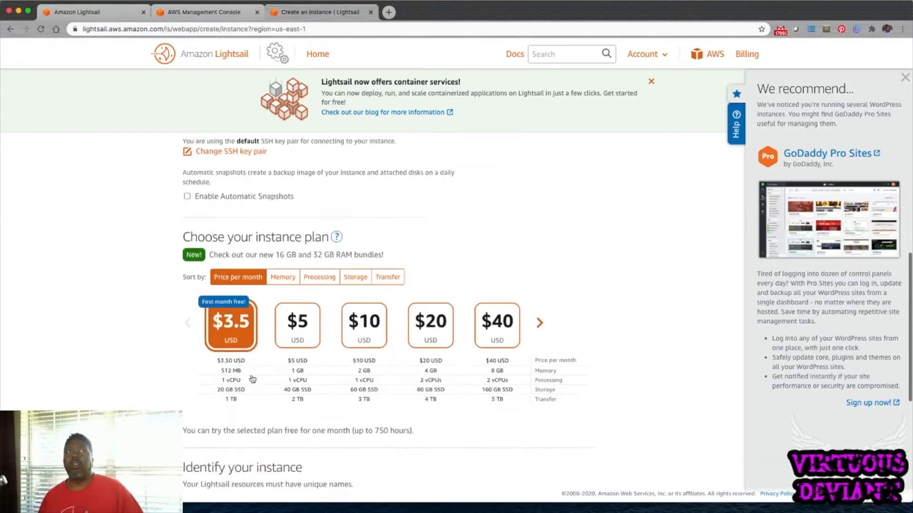
scroll(284, 386, up, 4)
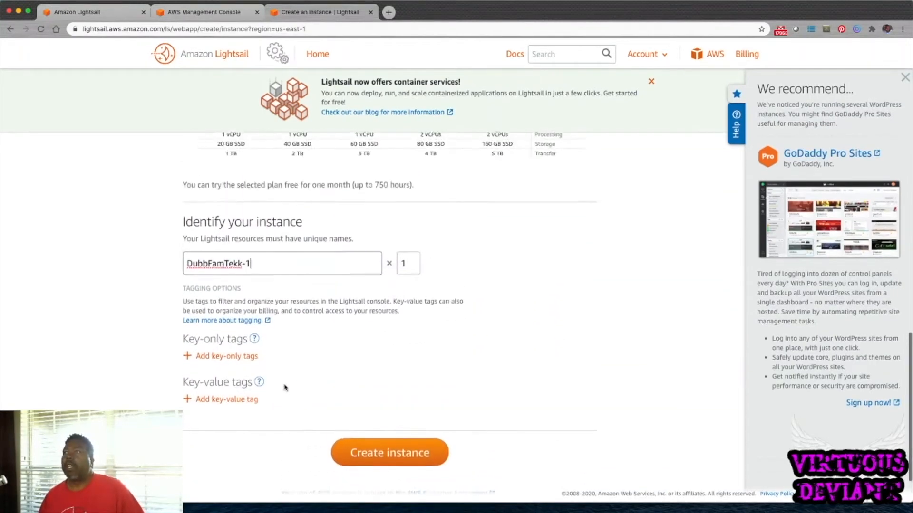
scroll(284, 389, up, 15)
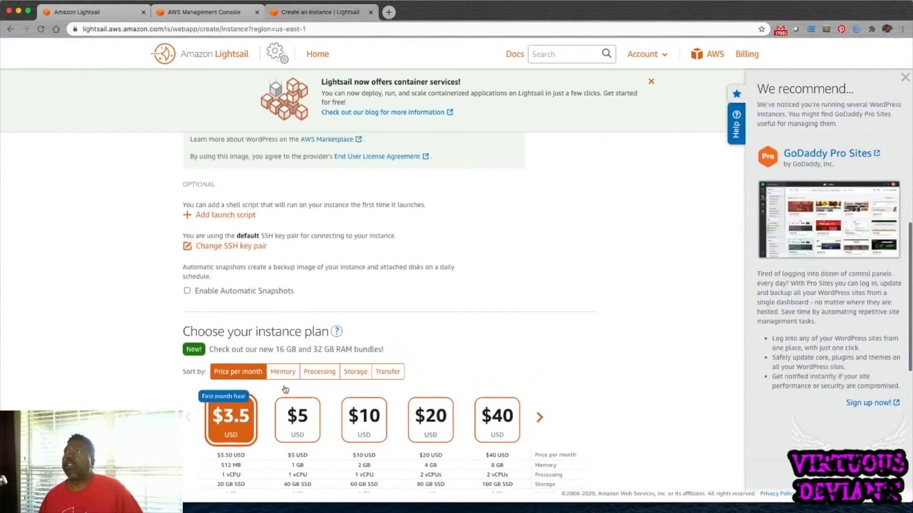
scroll(290, 387, up, 3)
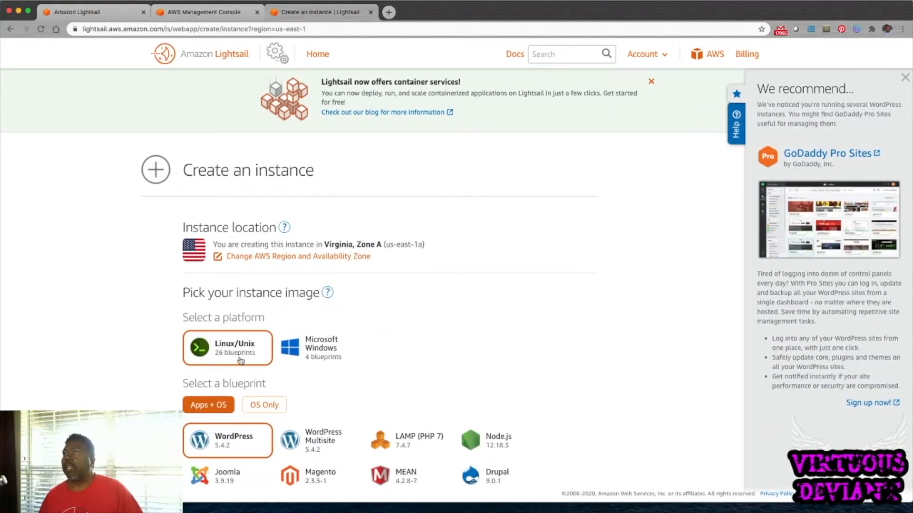
scroll(220, 422, down, 5)
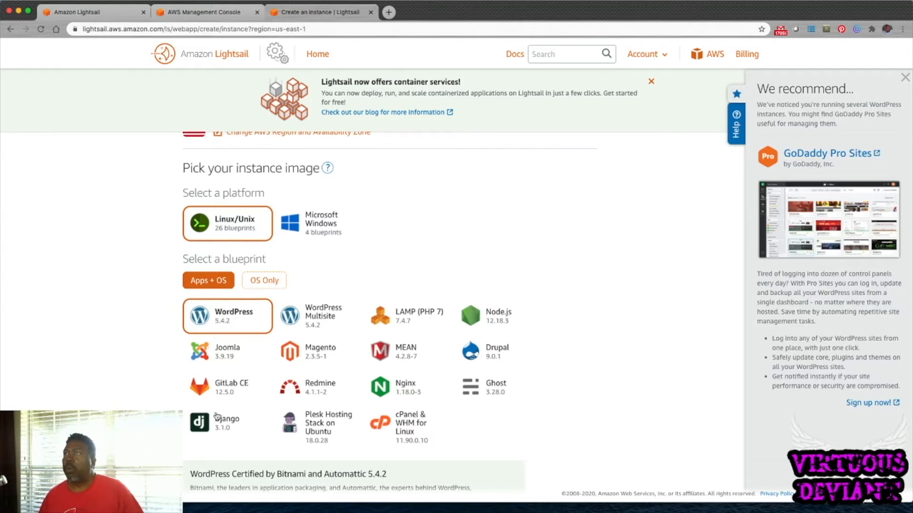
scroll(217, 417, down, 10)
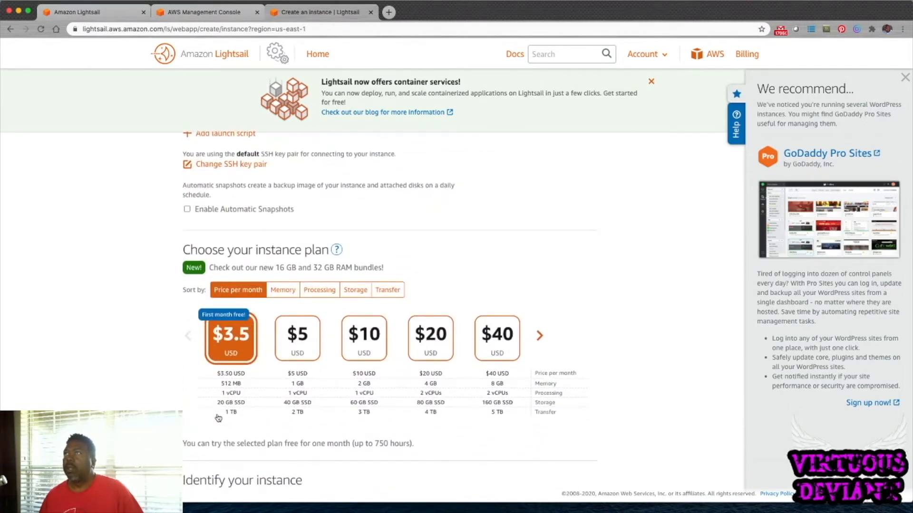
scroll(223, 404, down, 2)
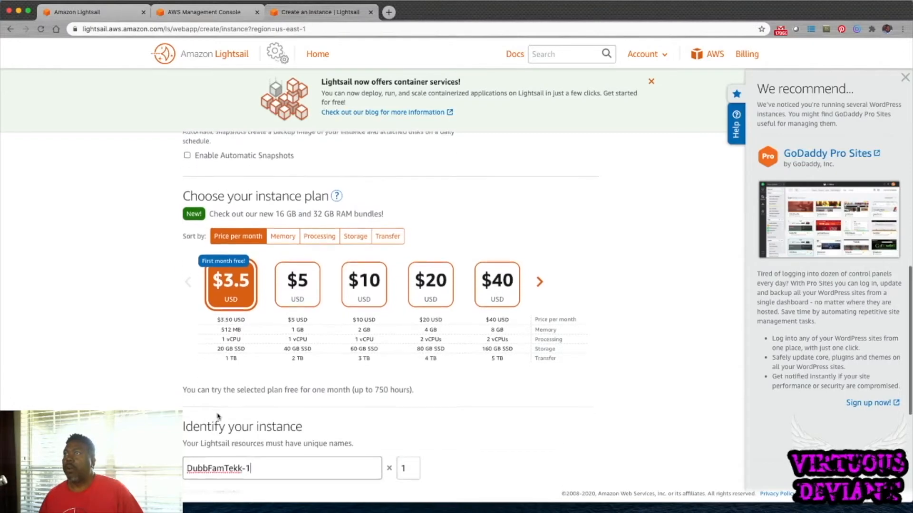
- Try the more expensive monthly plans, such as $5 and $10, and return the selection to the $3.5 USD plan
click(309, 284)
click(364, 283)
click(417, 286)
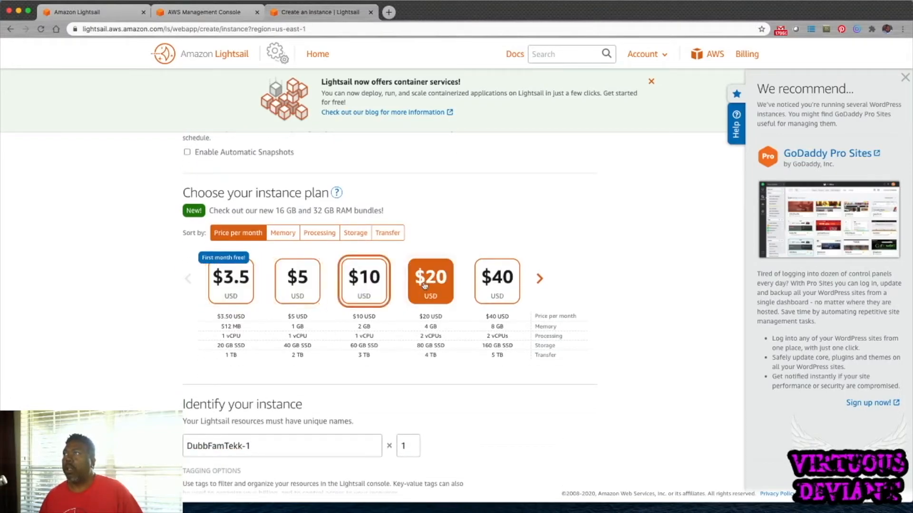
click(244, 288)
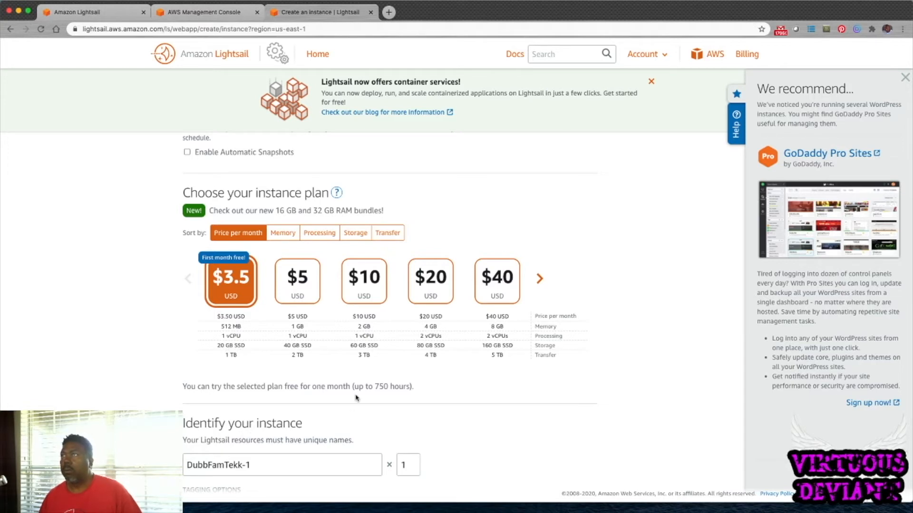
- Read the help explanations for key-only tags and key-value tags in the instance's tagging options
scroll(354, 399, down, 5)
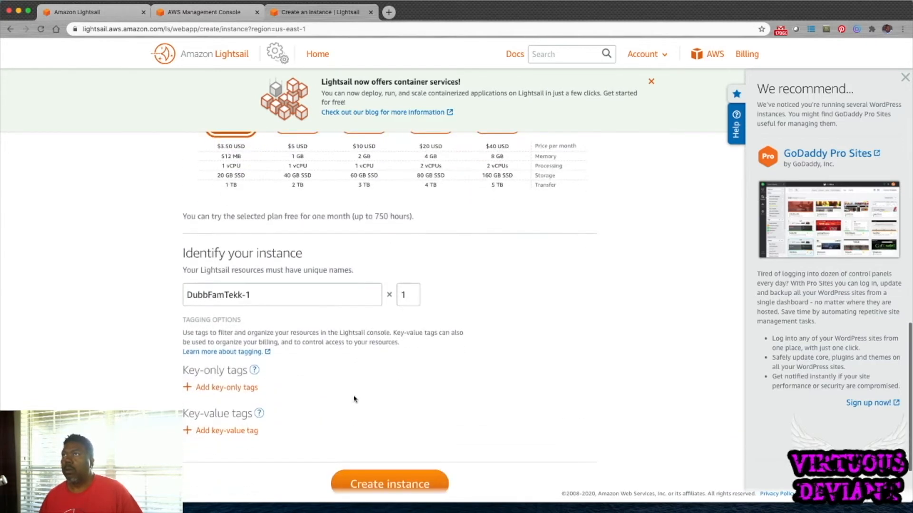
scroll(294, 368, down, 2)
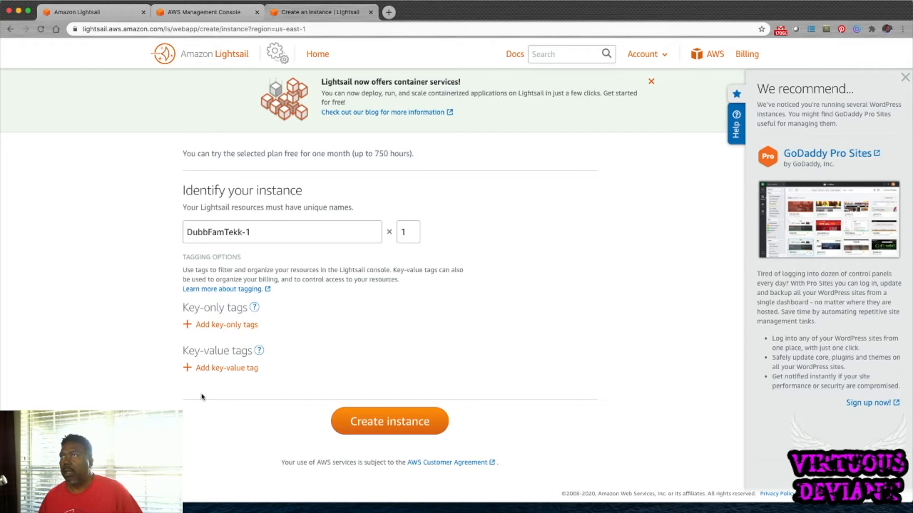
click(254, 308)
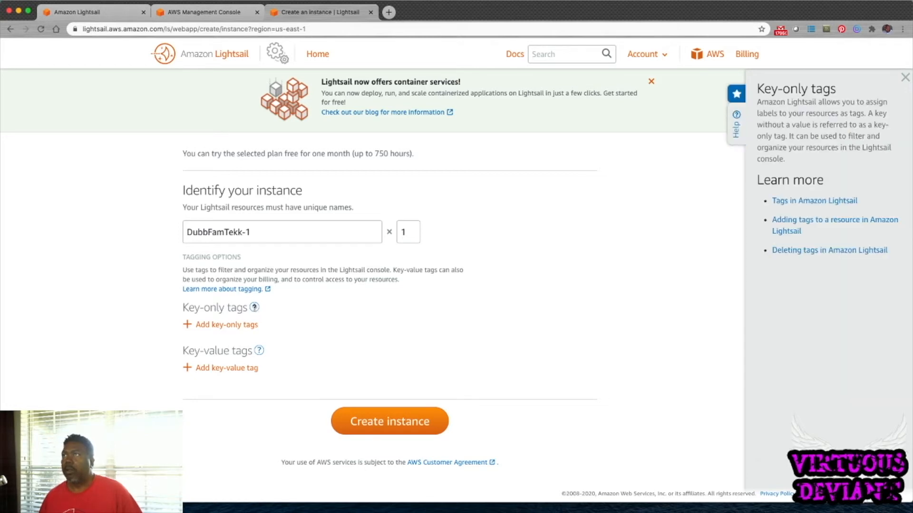
double_click(203, 325)
click(281, 320)
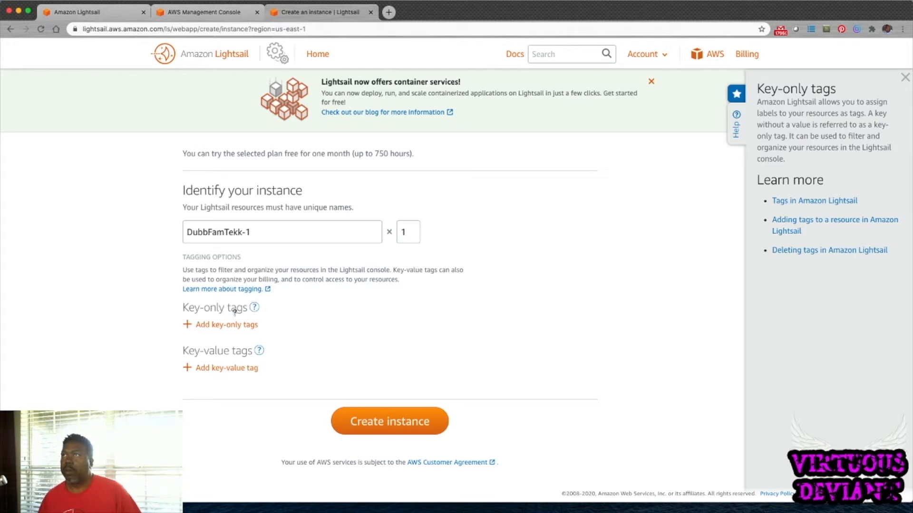
click(258, 351)
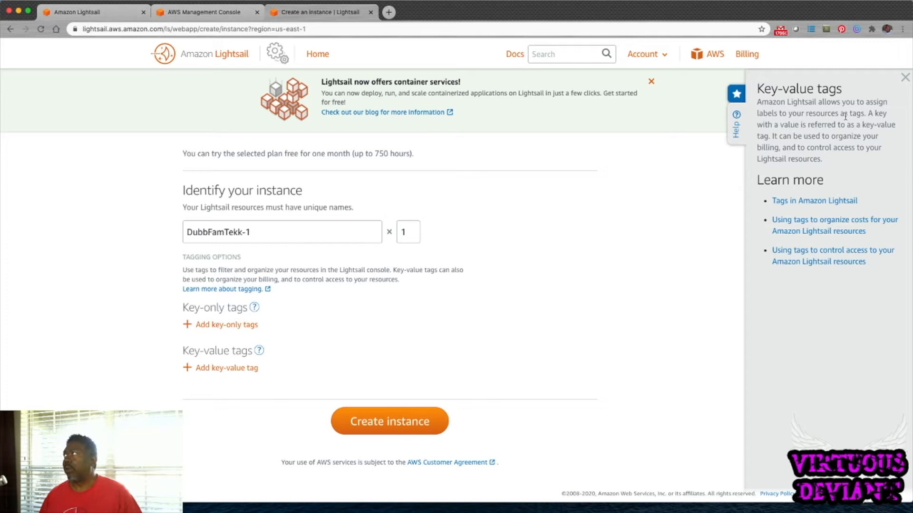
click(253, 308)
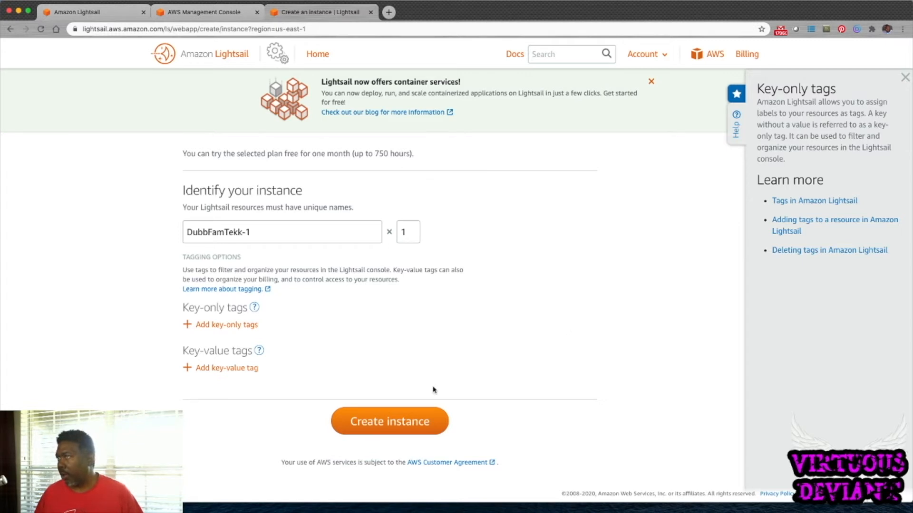
- Create the DubbFamTekk-1 instance and close the GoDaddy Pro Sites recommendation
click(394, 425)
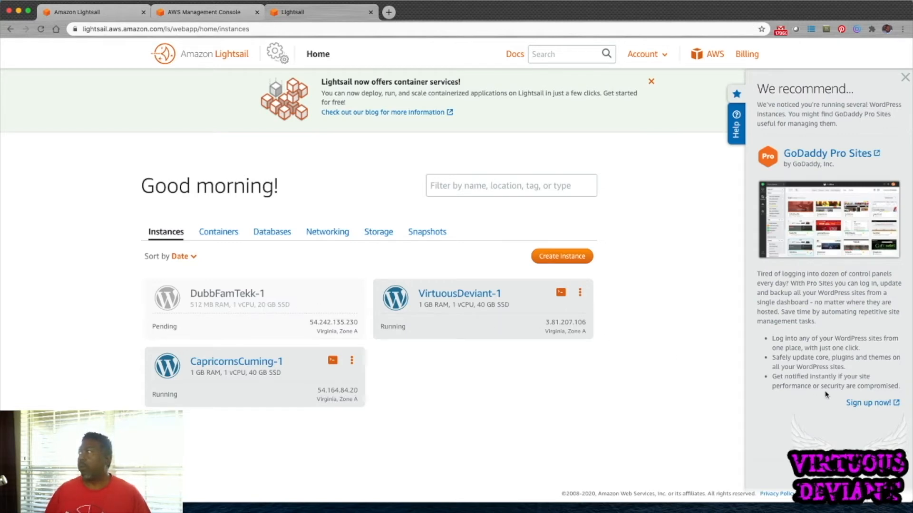
click(906, 78)
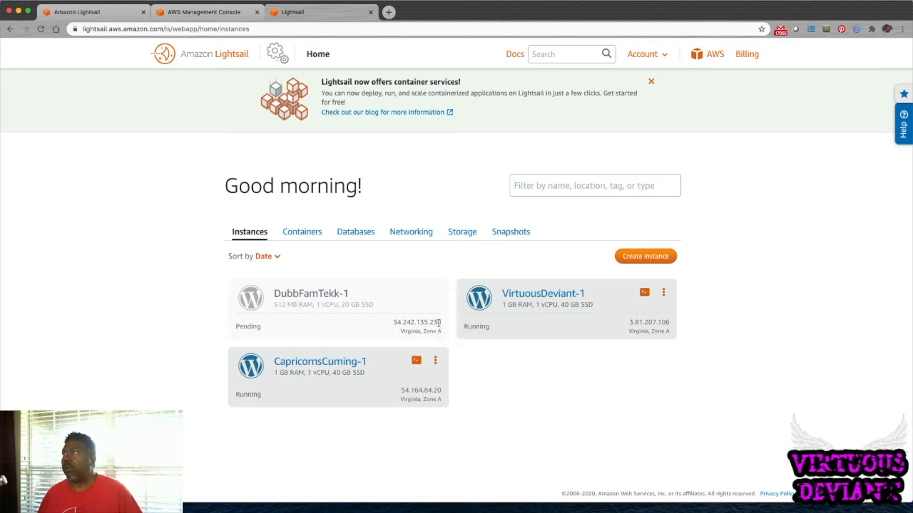
- Copy the public IP address of the DubbFamTekk-1 instance
drag(442, 326, 394, 321)
right_click(413, 323)
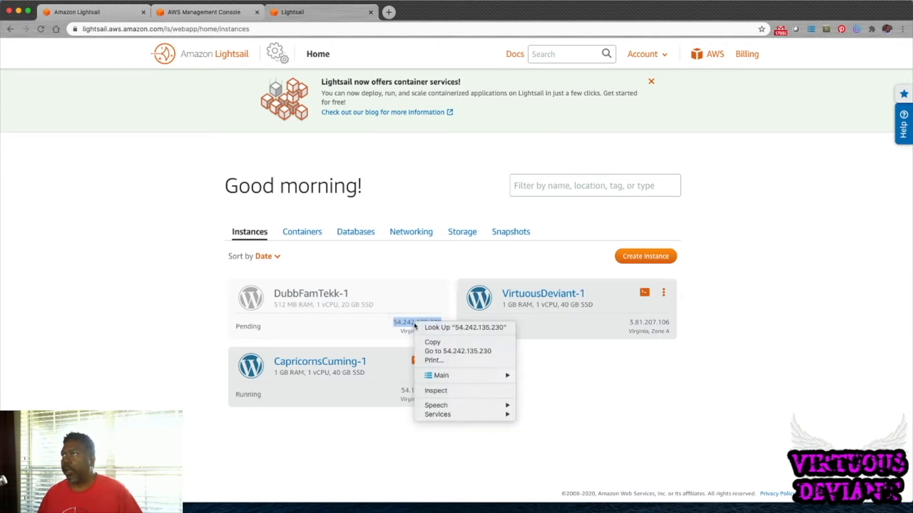
click(429, 342)
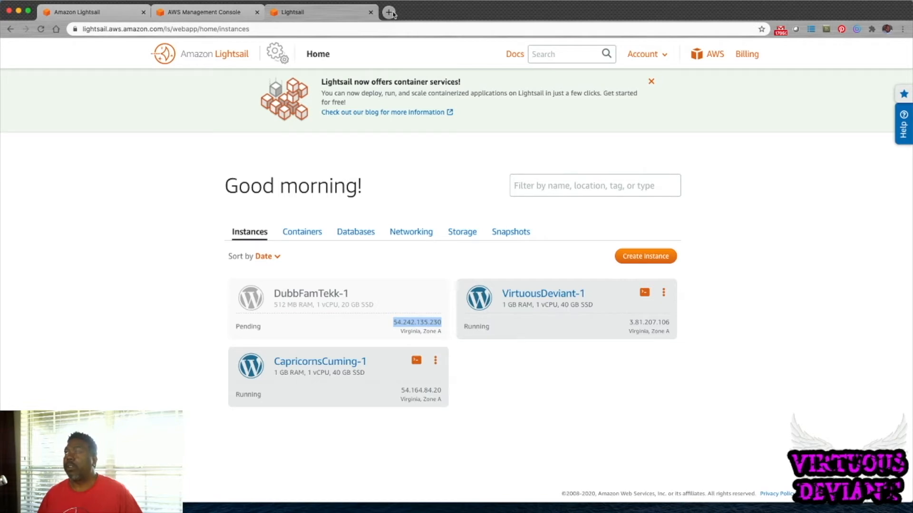
- Open godaddy.com in a new tab and go to the account's domain management page
click(389, 13)
click(394, 31)
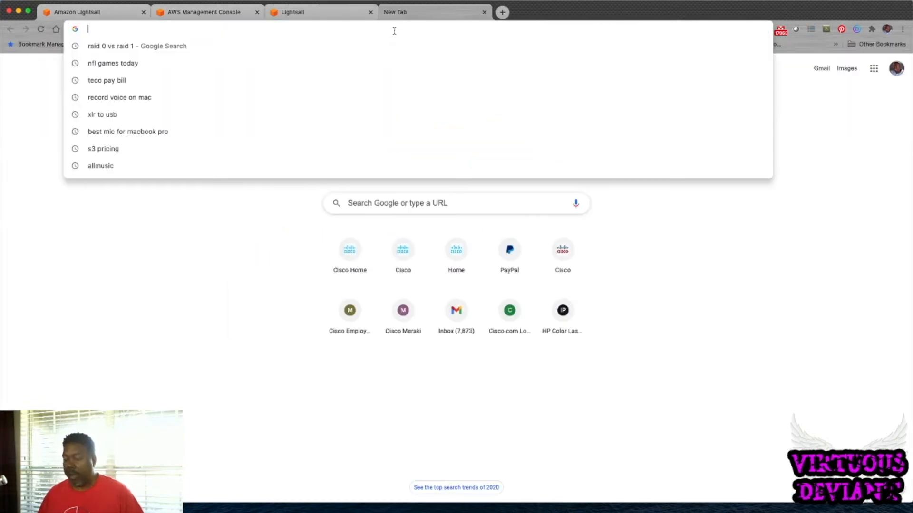
text(go)
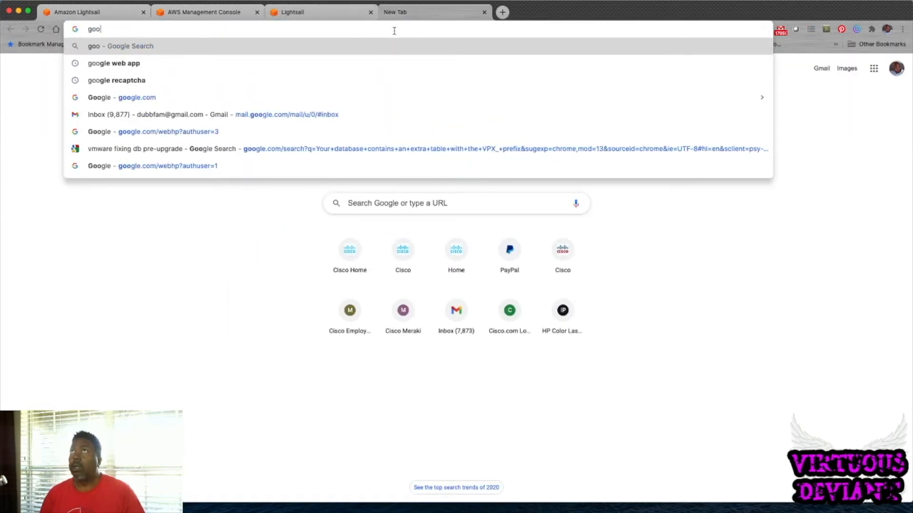
text(daddy.com)
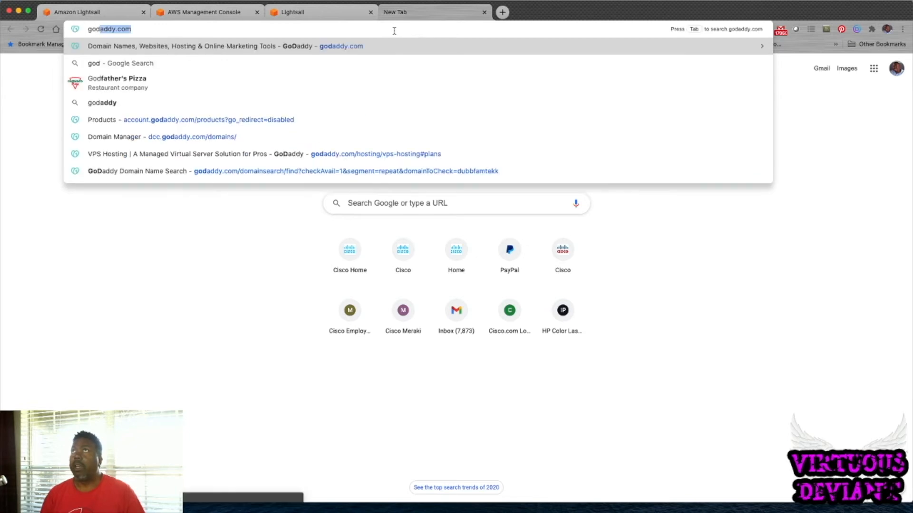
key(Return)
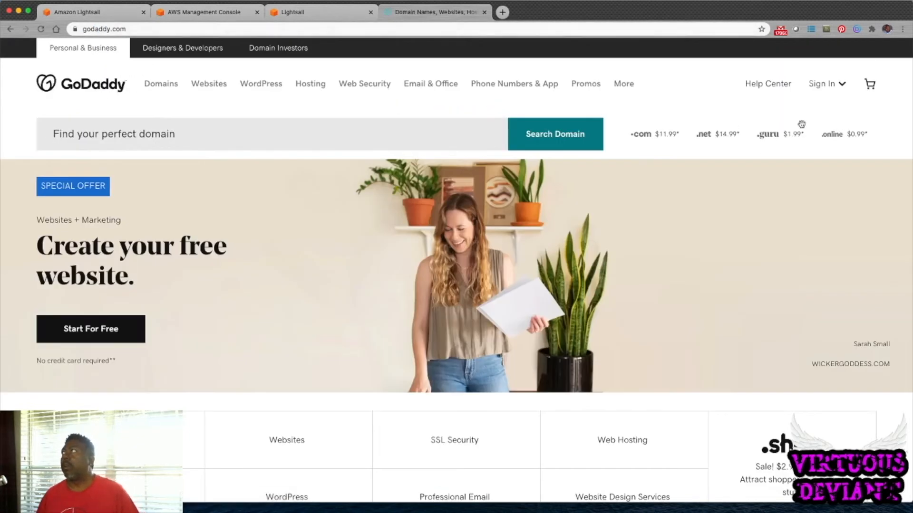
click(826, 88)
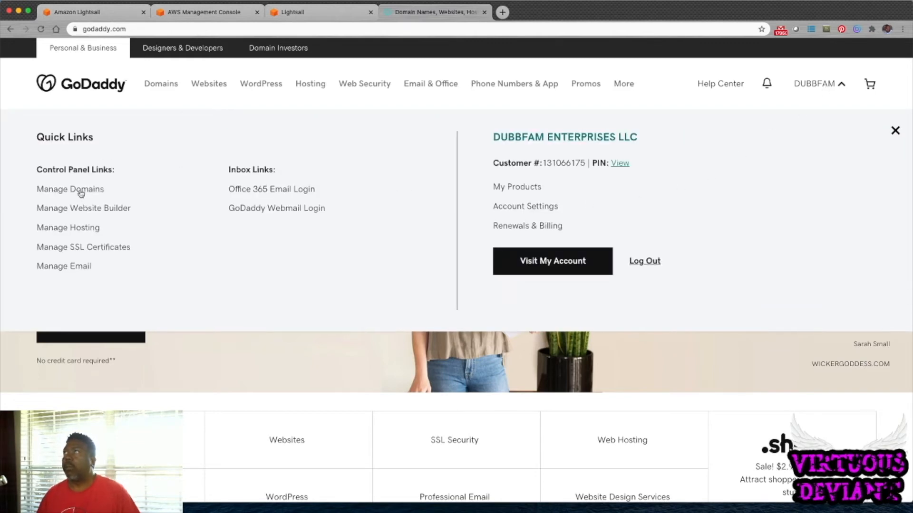
click(80, 192)
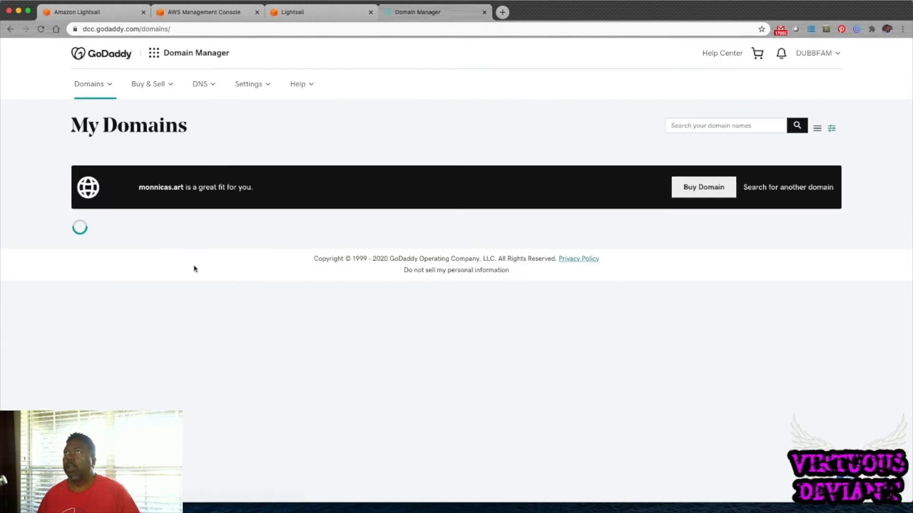
- Find dubbfamtekk.com in the list of owned domains and open its domain settings
scroll(244, 294, down, 3)
scroll(245, 294, down, 9)
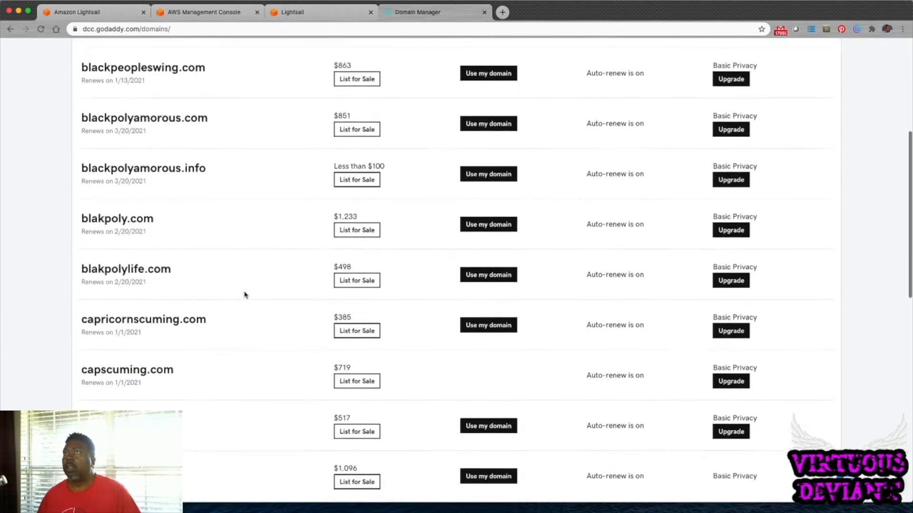
scroll(245, 295, down, 5)
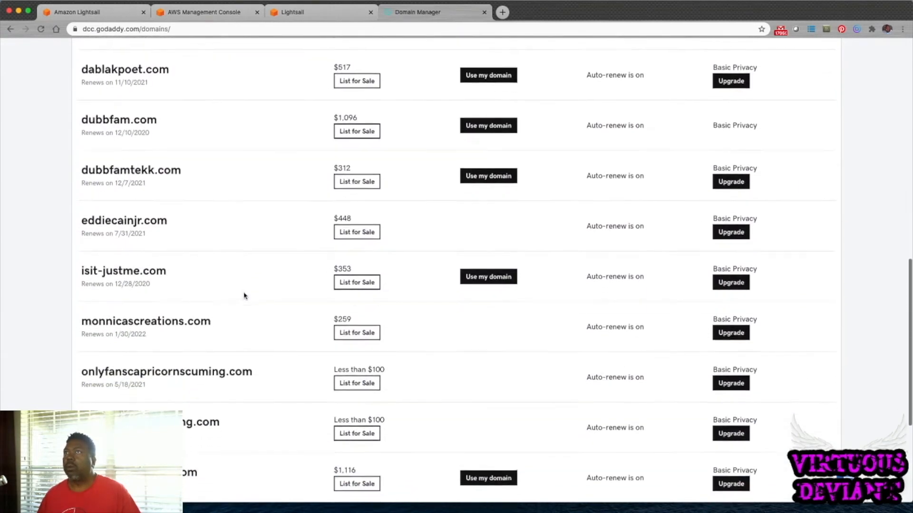
scroll(245, 295, down, 1)
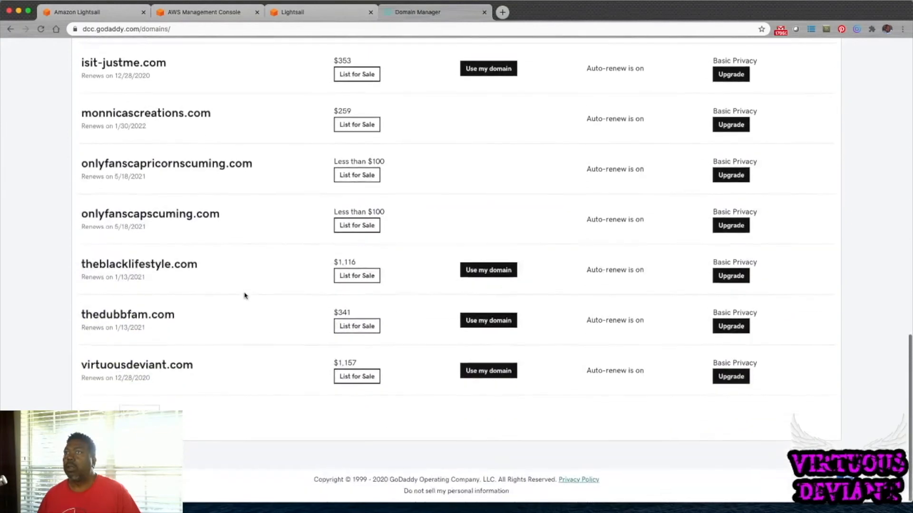
scroll(245, 296, up, 5)
scroll(245, 296, up, 5)
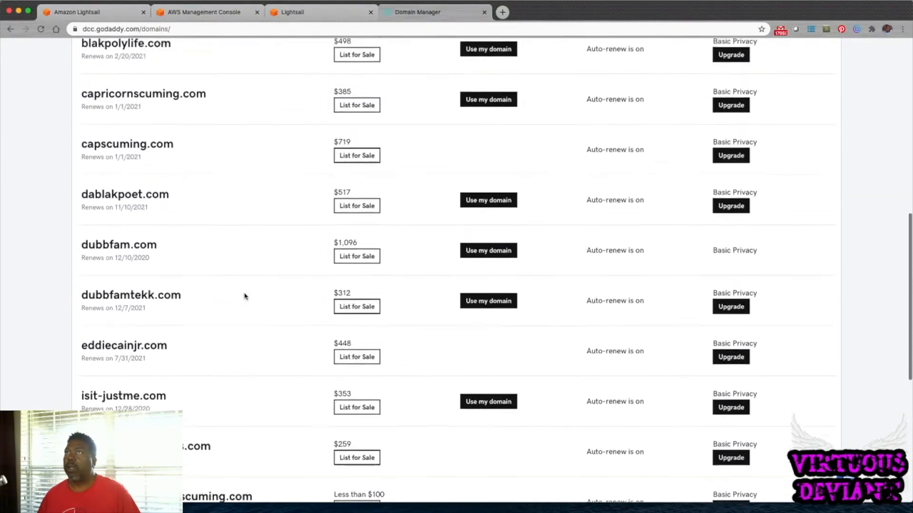
scroll(245, 296, up, 5)
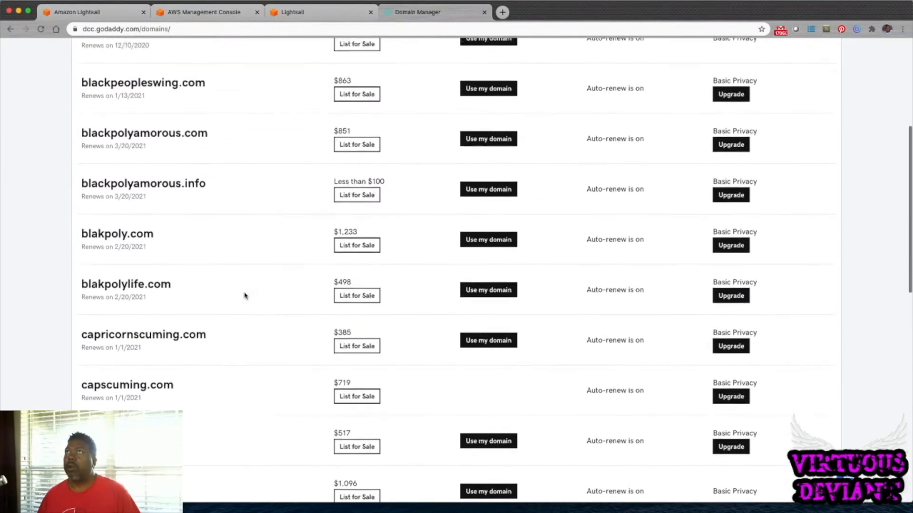
scroll(245, 296, down, 7)
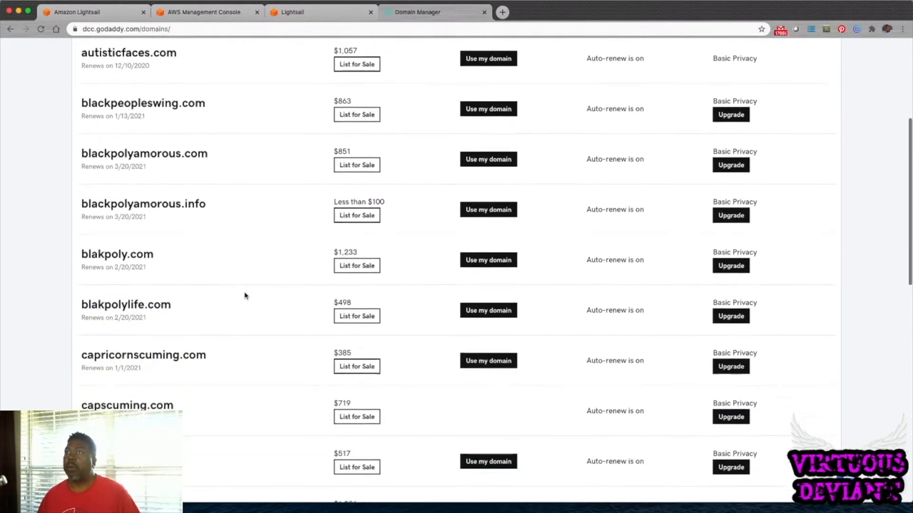
scroll(245, 296, down, 1)
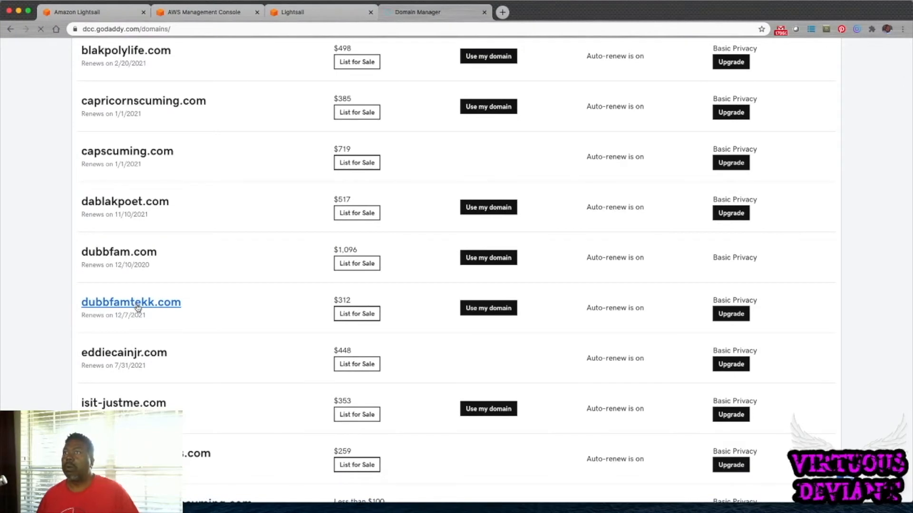
click(138, 305)
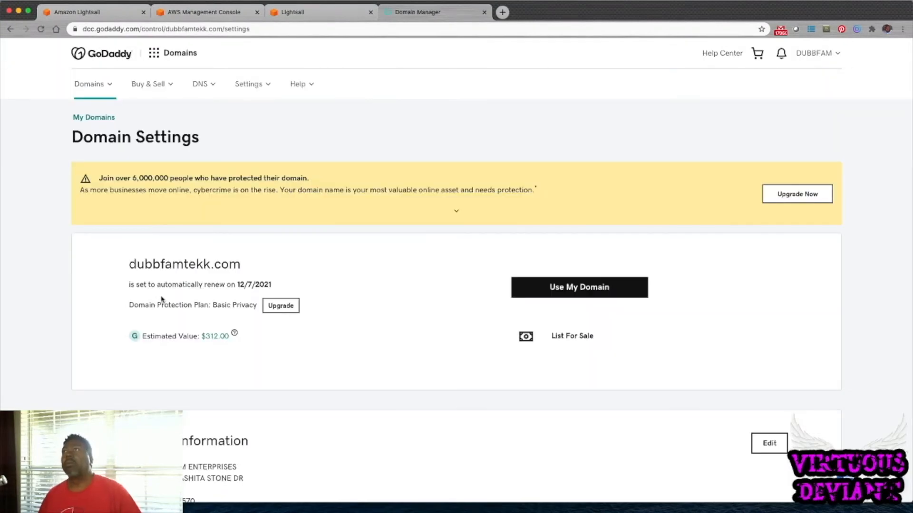
- Open the DNS management page for dubbfamtekk.com from its additional settings
scroll(337, 322, down, 1)
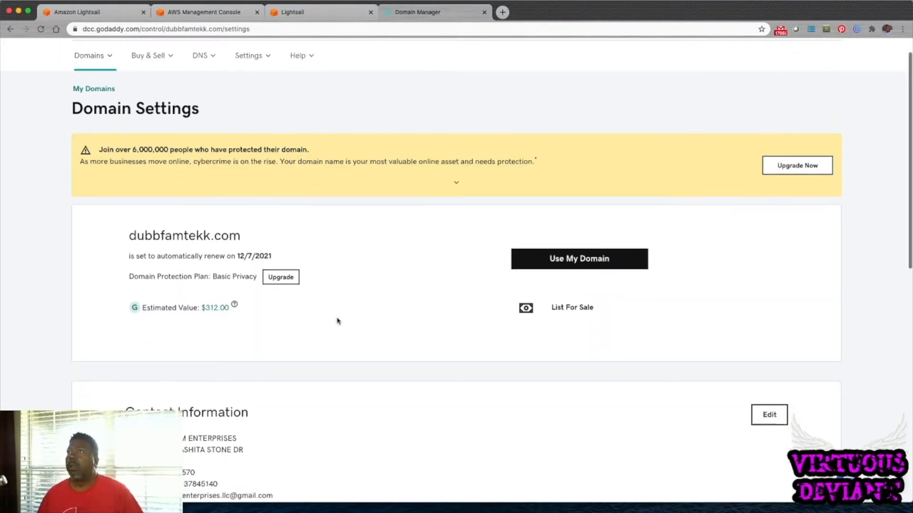
scroll(337, 321, down, 10)
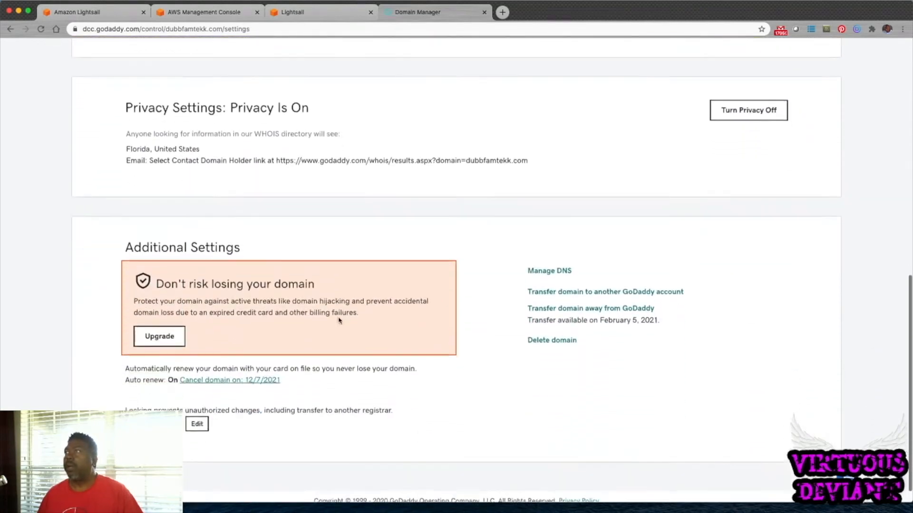
scroll(339, 321, down, 1)
click(562, 250)
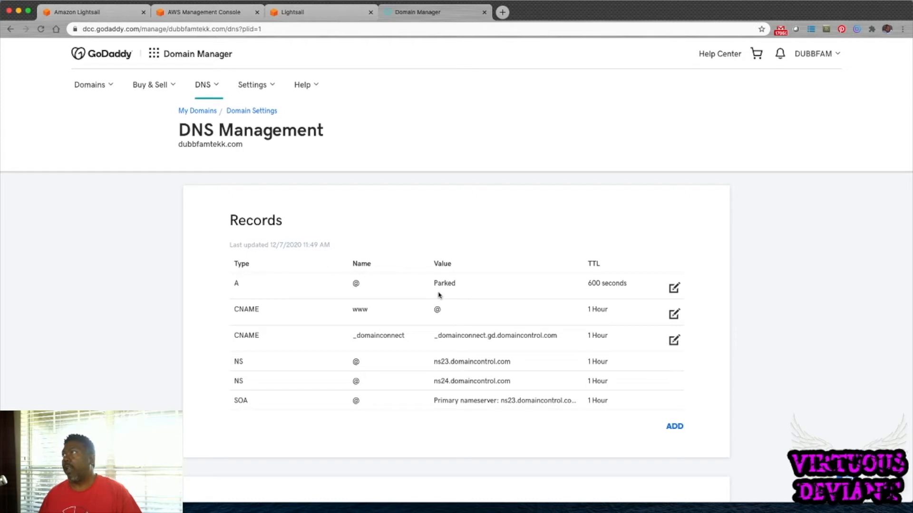
- Point the domain's A record to 54.242.135.230 with a TTL of 1/2 Hour, save it, and look over the DNS page
click(675, 289)
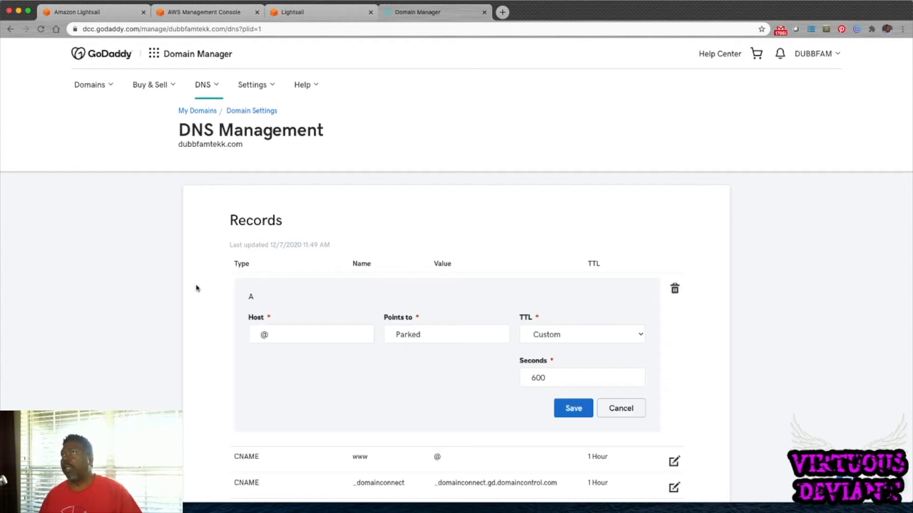
double_click(430, 335)
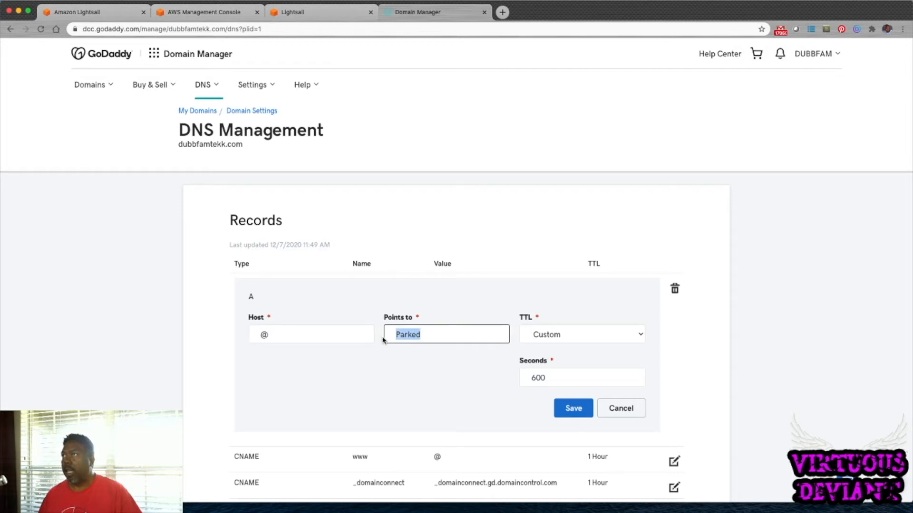
text(54.242.135.230)
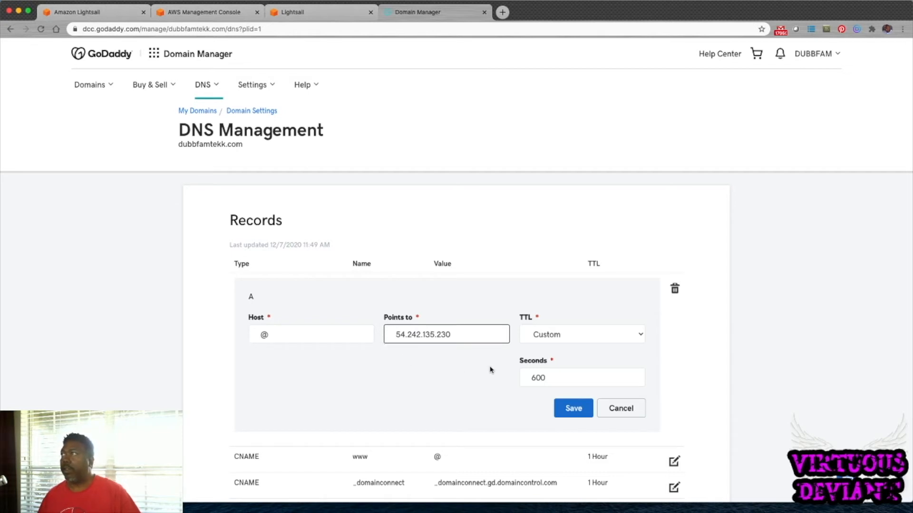
click(632, 337)
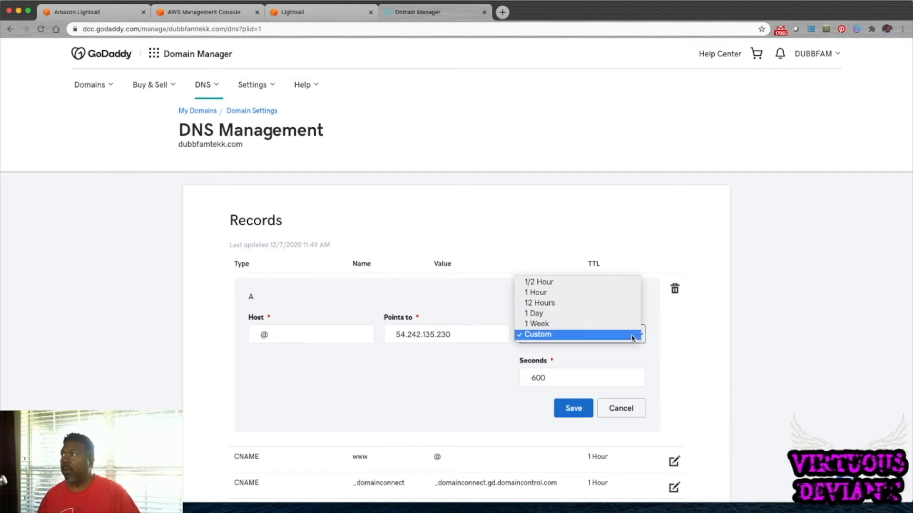
click(615, 283)
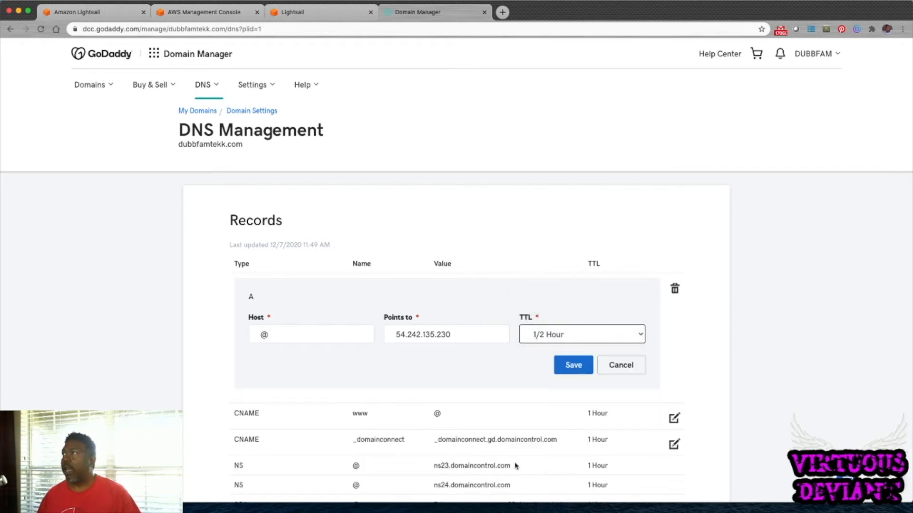
click(571, 368)
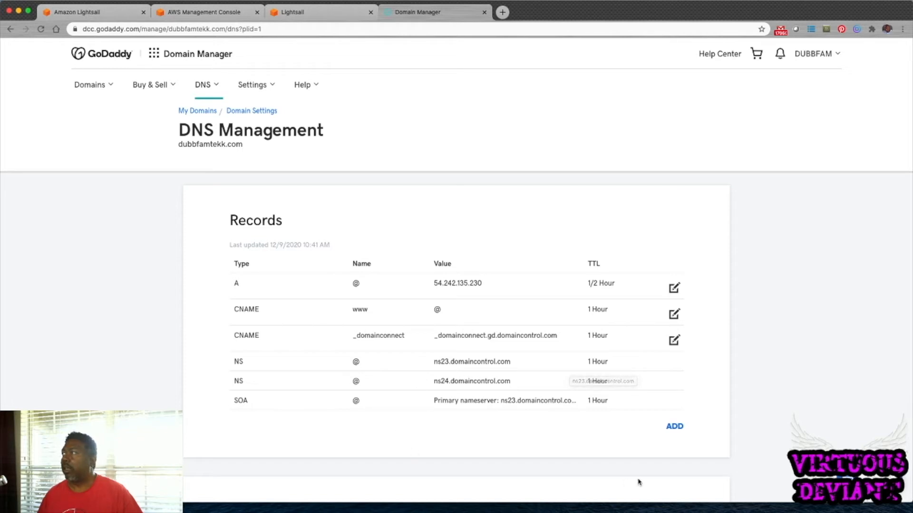
scroll(632, 480, down, 10)
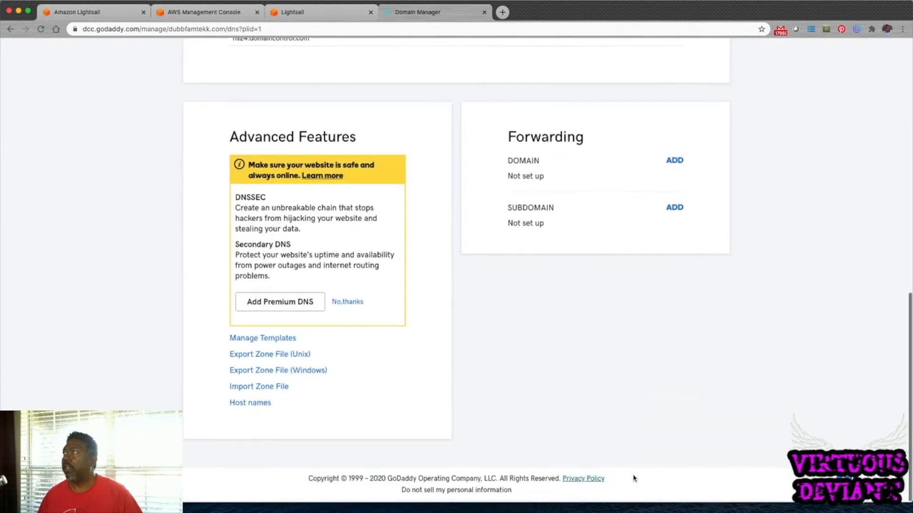
scroll(629, 378, up, 15)
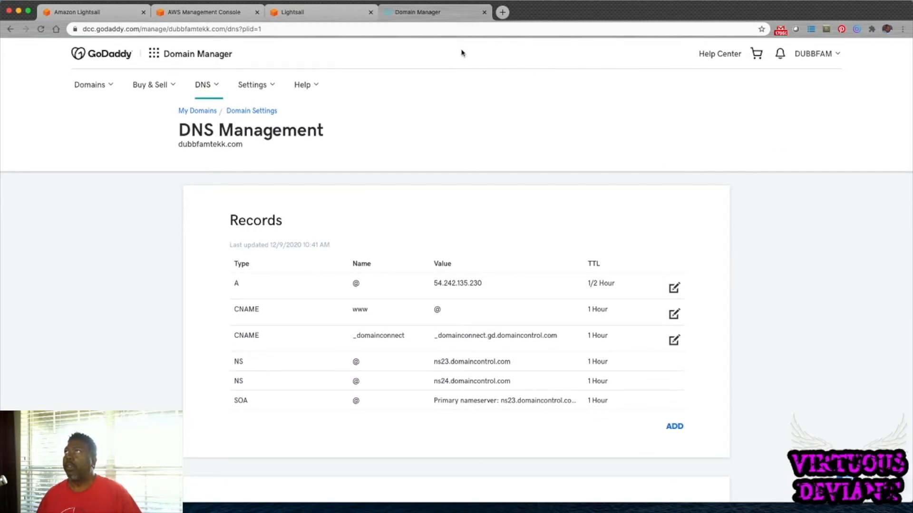
- Load dubbfamtekk.com in a new tab to test the domain
click(502, 13)
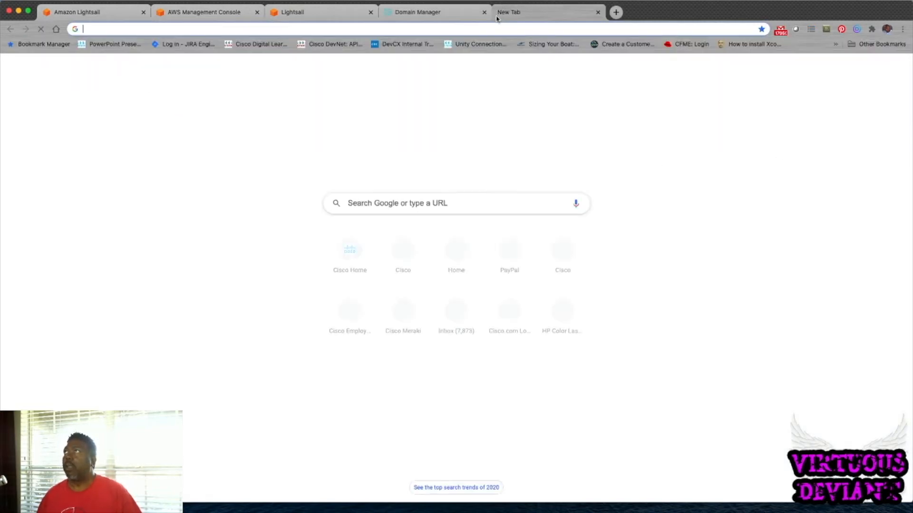
click(487, 27)
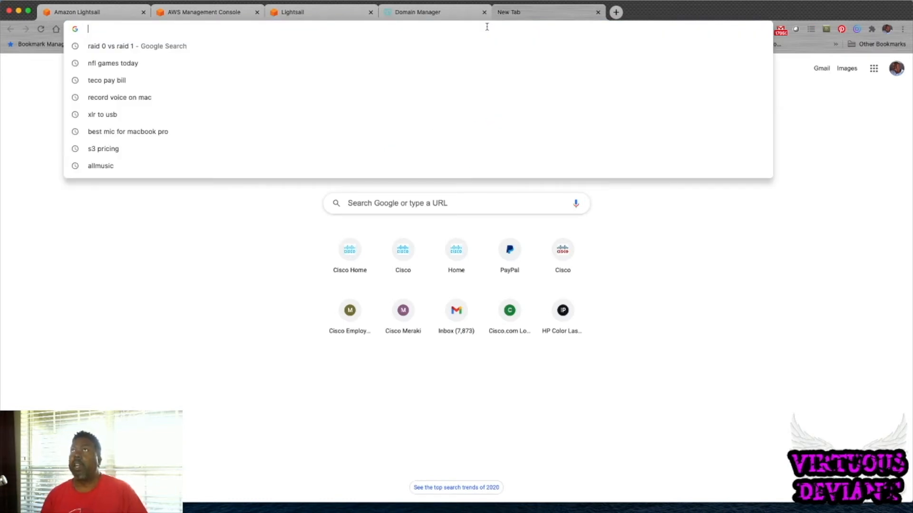
text(dud)
key(BackSpace)
text(bbfa)
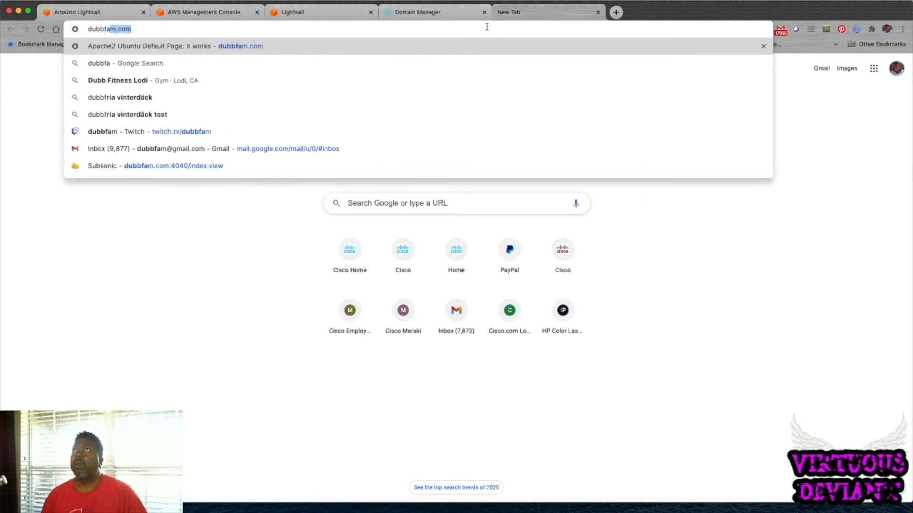
text(mtekk.com)
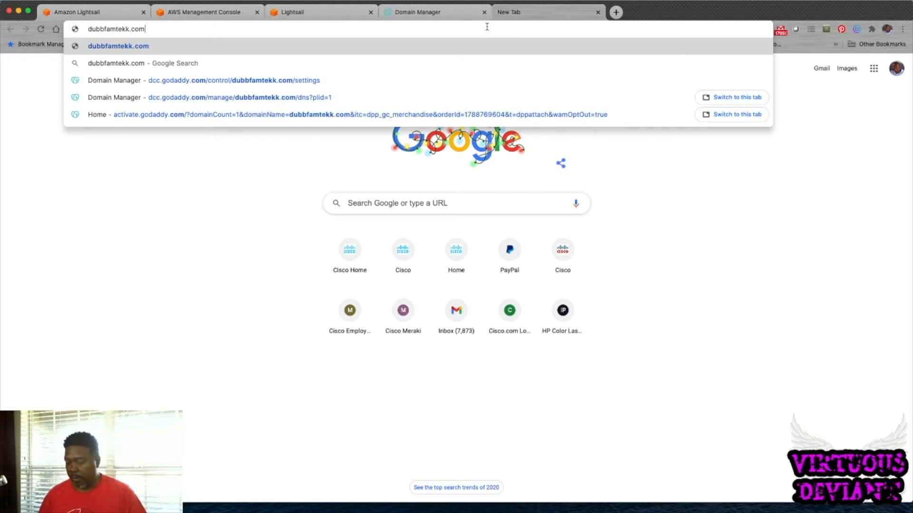
key(Return)
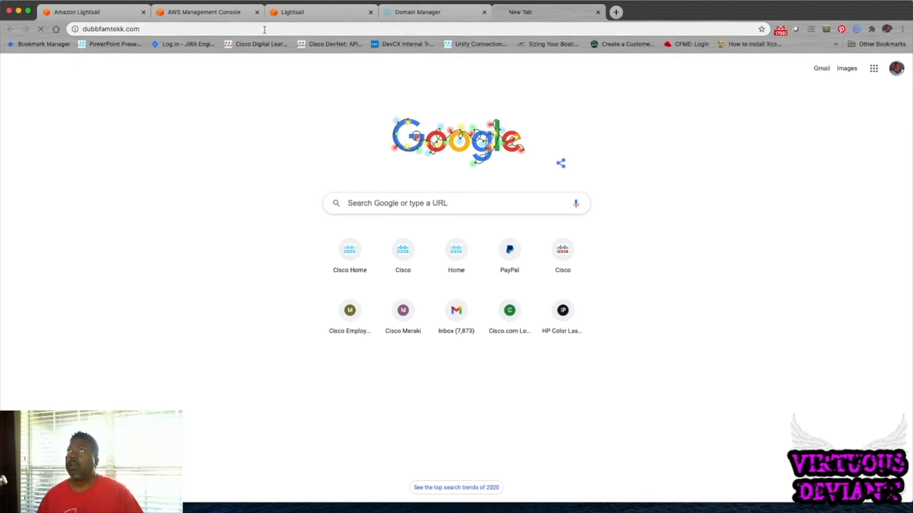
click(202, 28)
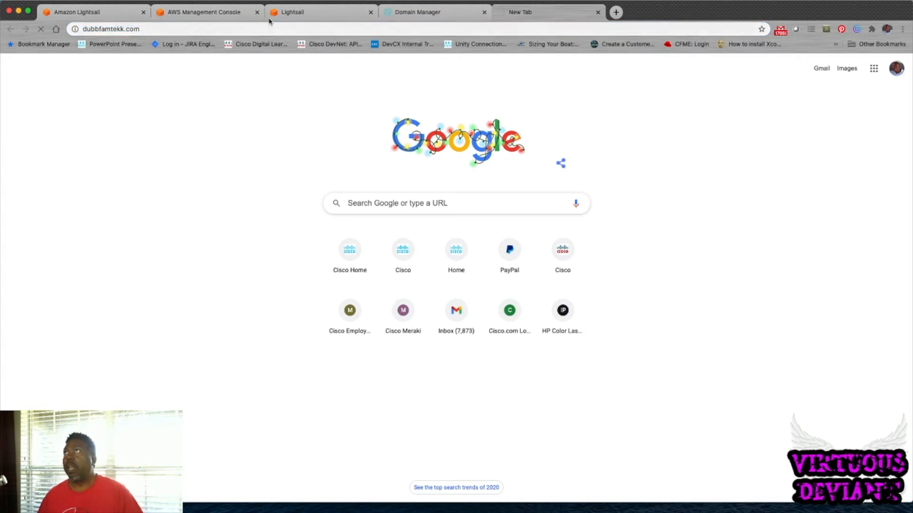
- Compare the A record's address in the domain manager with the DubbFamTekk-1 instance's IP address in Lightsail
click(436, 14)
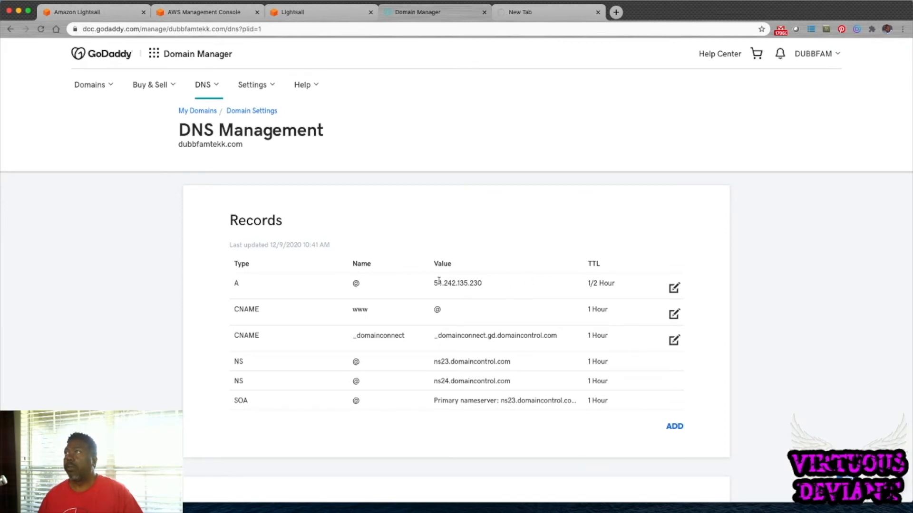
click(289, 14)
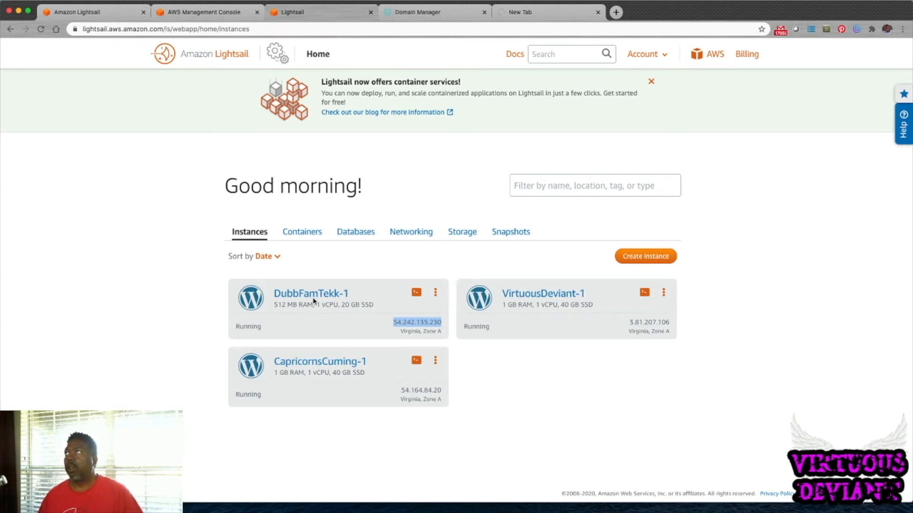
- Check the dubbfamtekk.com test page and recheck the domain's A record against the DubbFamTekk-1 instance's IP address
click(531, 15)
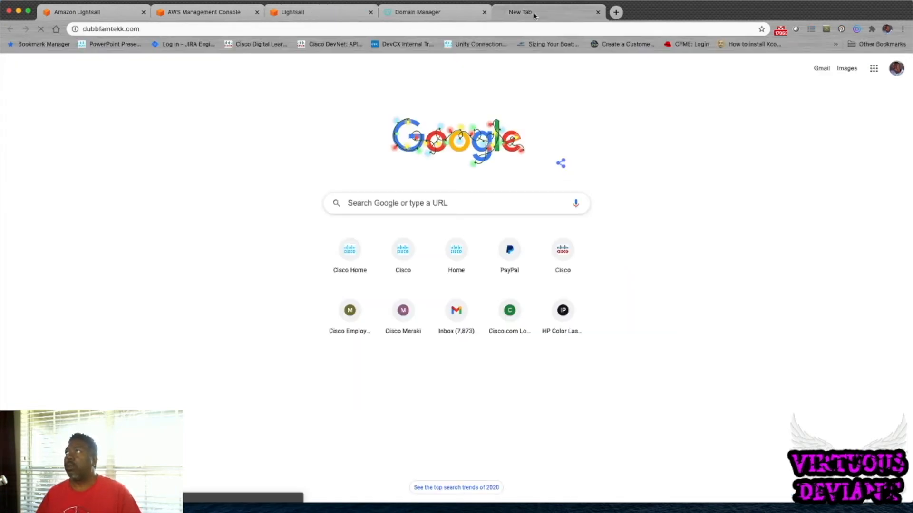
click(456, 13)
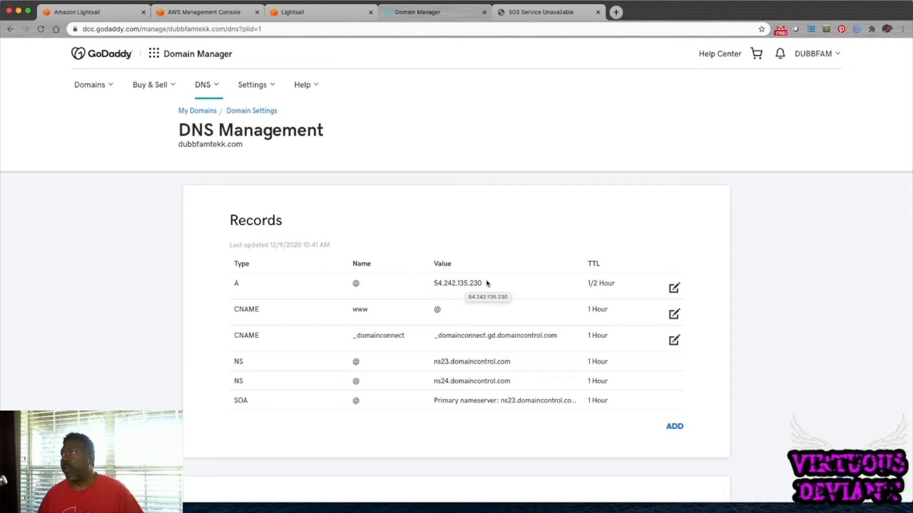
click(296, 12)
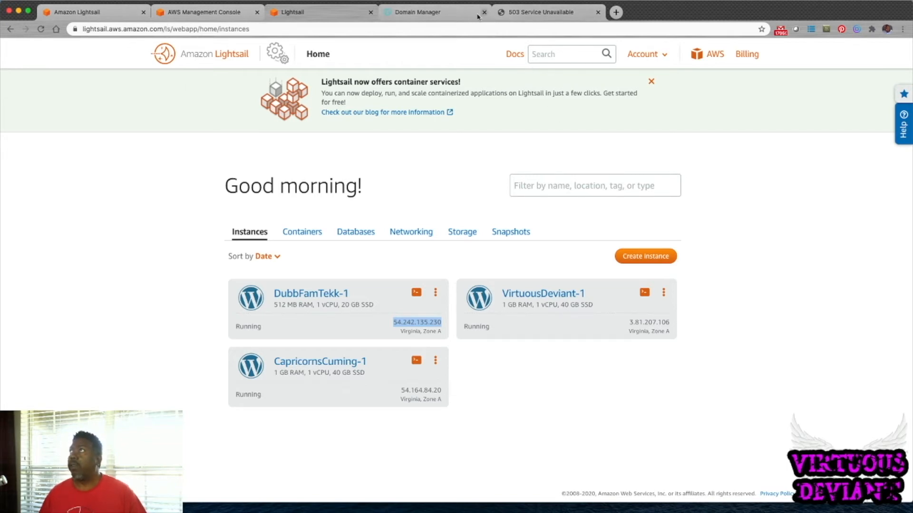
click(560, 11)
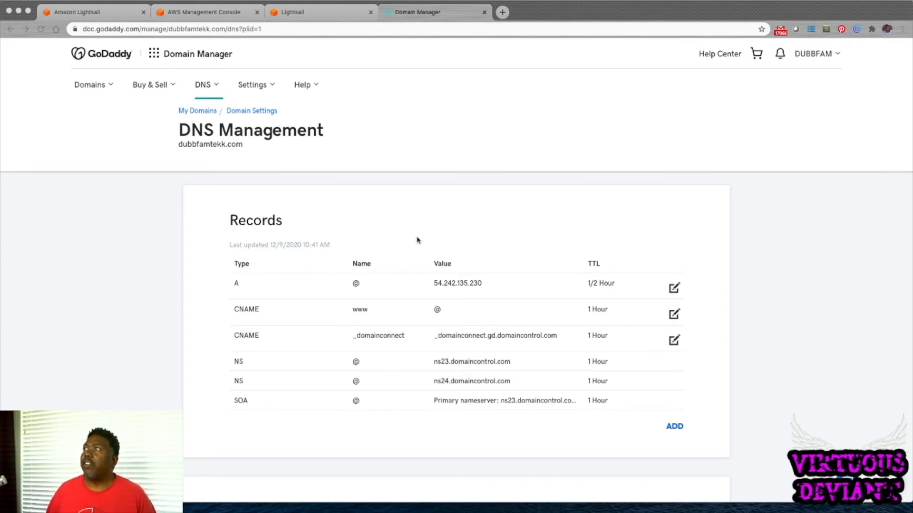
- Load dubbfamtekk.com in a new browser tab to test the domain again
click(502, 11)
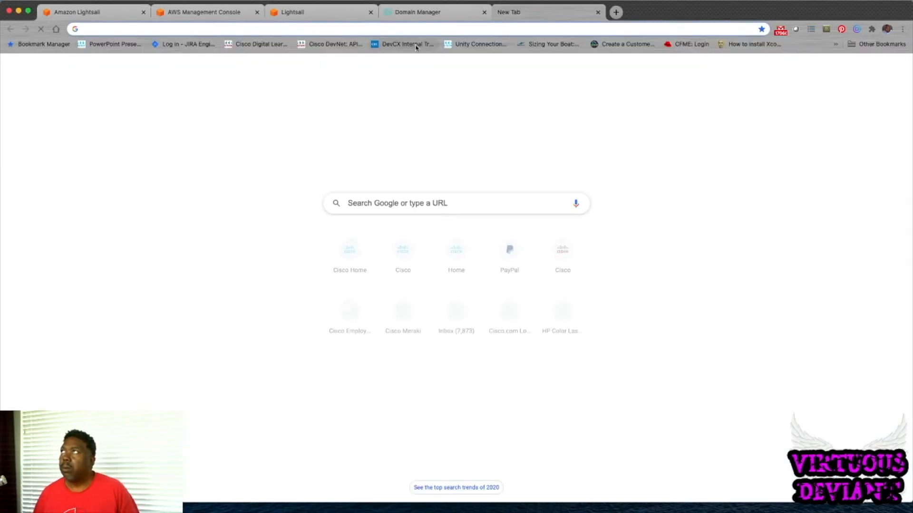
click(442, 29)
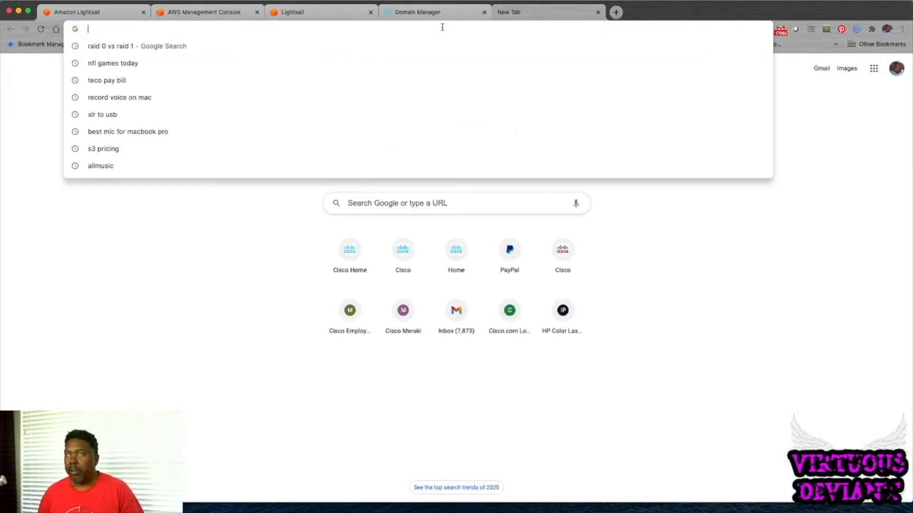
text(dubbfam)
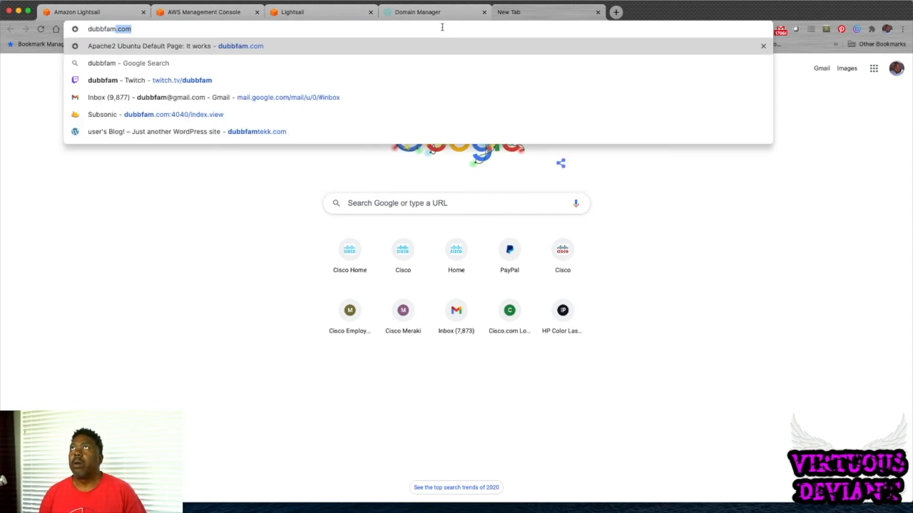
text(tekk.com)
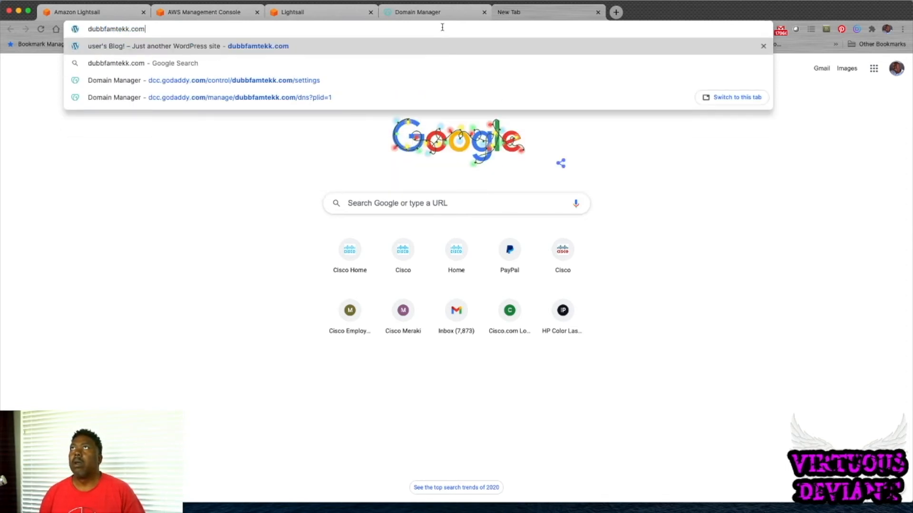
key(Return)
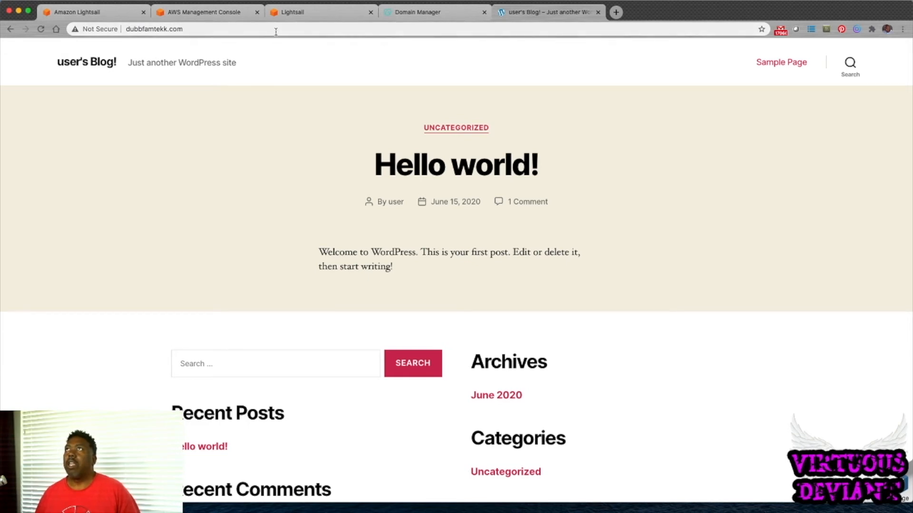
- Go to dubbfamtekk.com/wp-admin and look over the Bitnami page with the WordPress access data
click(227, 30)
click(227, 30)
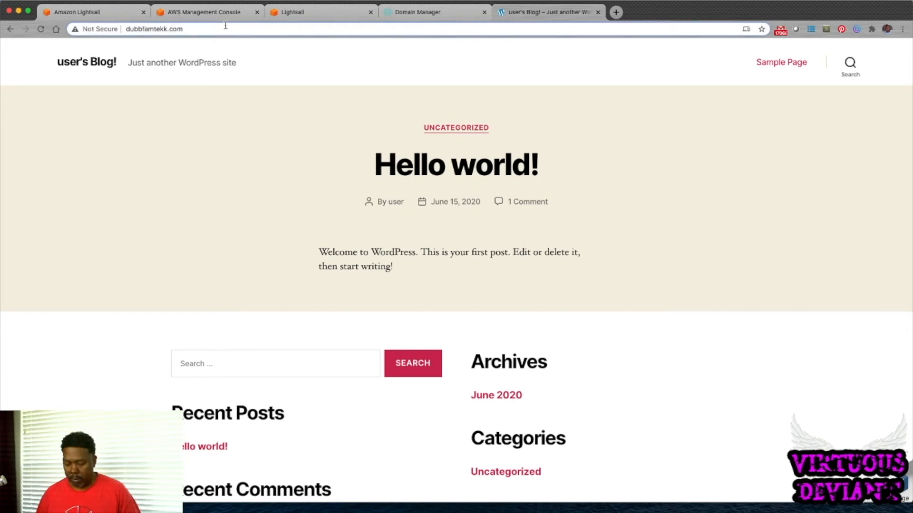
text(/wp-admin)
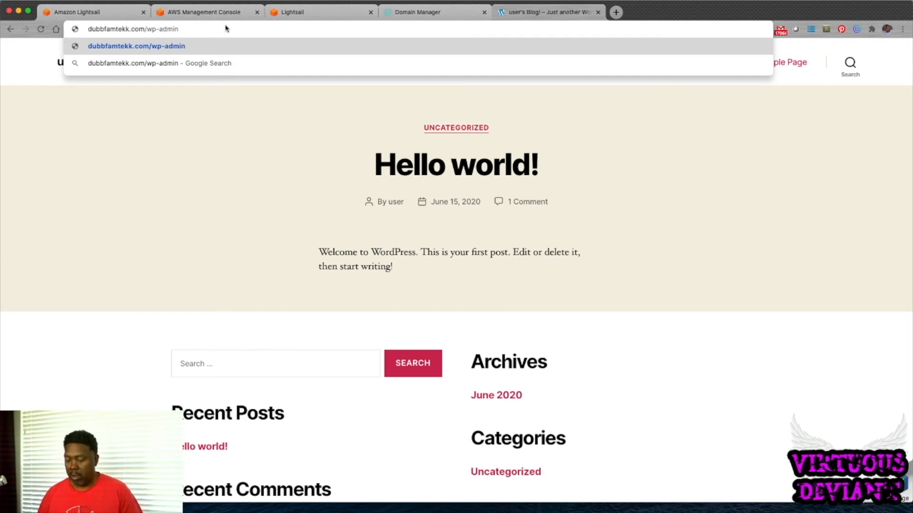
key(Return)
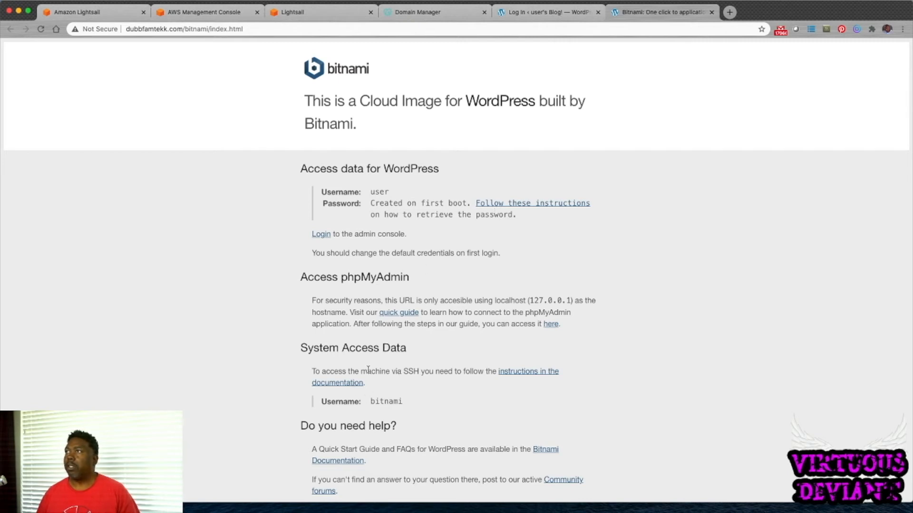
scroll(389, 325, down, 2)
scroll(389, 329, up, 2)
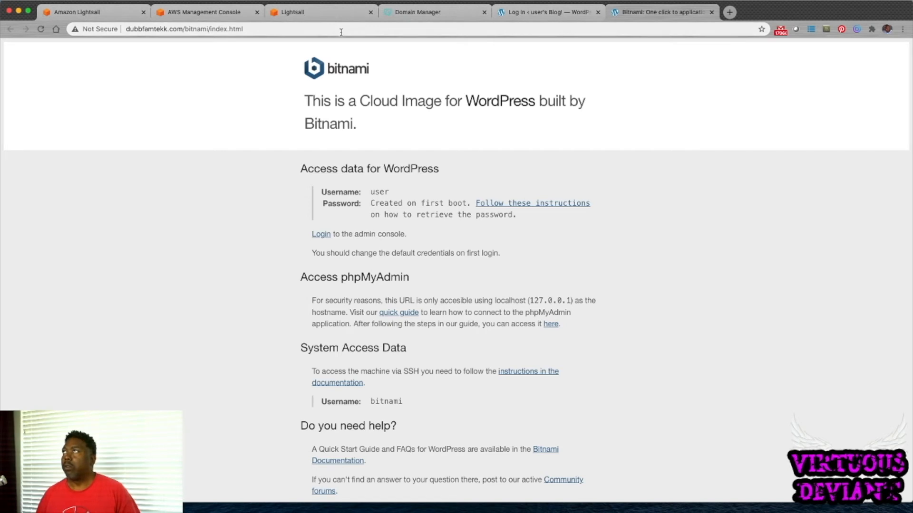
- Open the DubbFamTekk-1 instance in Lightsail and connect to it with browser-based SSH
click(300, 15)
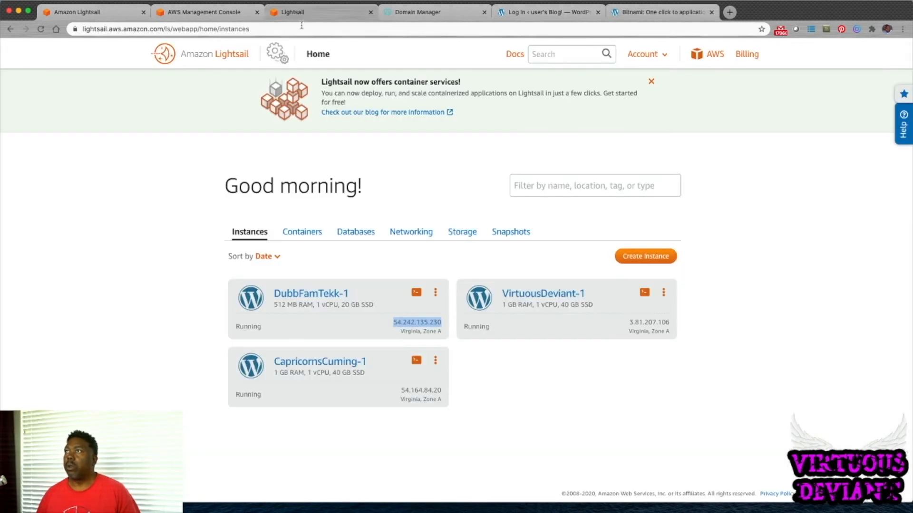
click(317, 295)
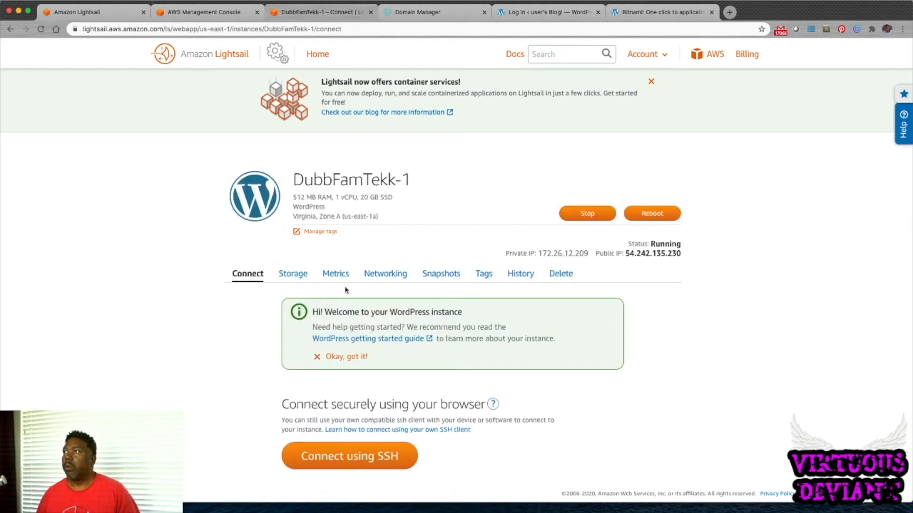
click(375, 461)
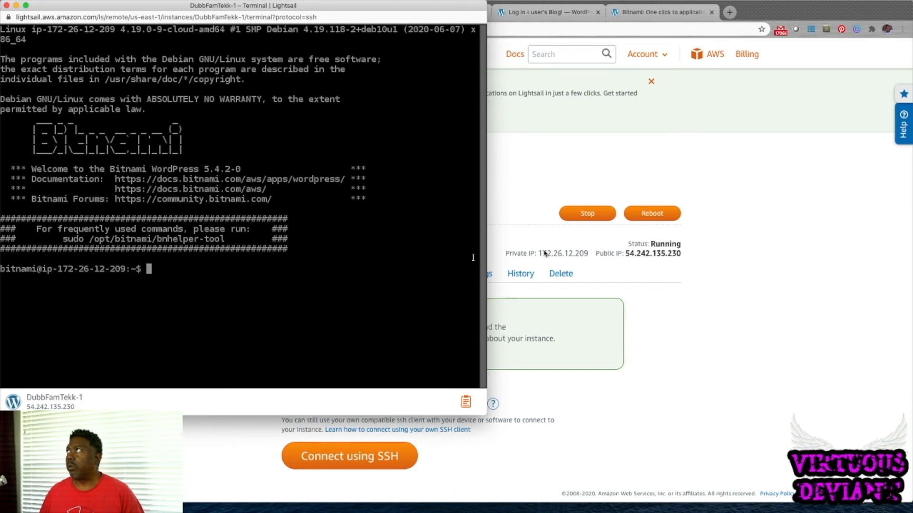
- Return to the Bitnami page and open its instructions for retrieving the WordPress password
double_click(448, 13)
click(672, 14)
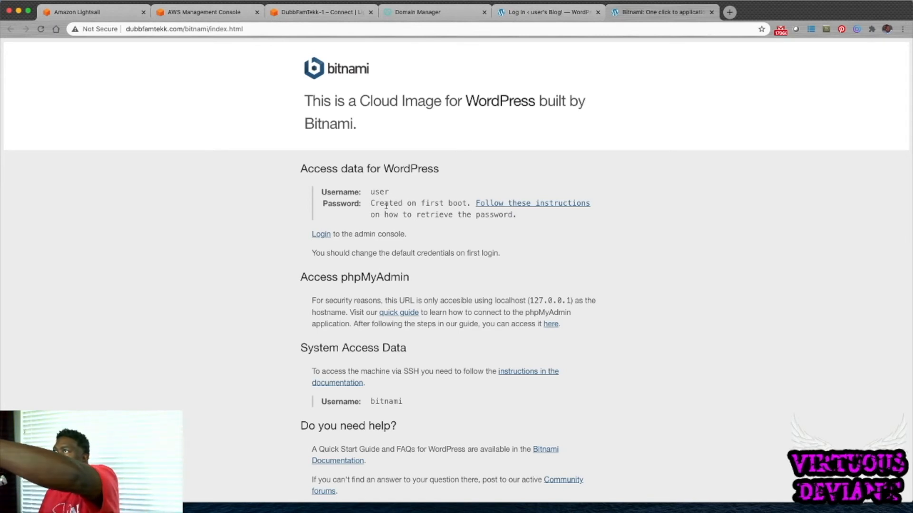
click(527, 204)
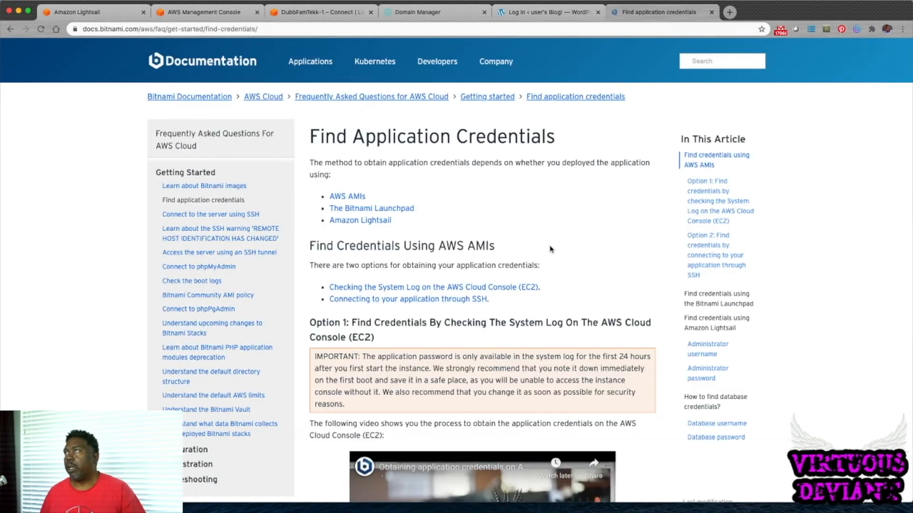
- Read through the Find Application Credentials page, examining the system log option and the SSH option for obtaining the application password
scroll(466, 351, down, 15)
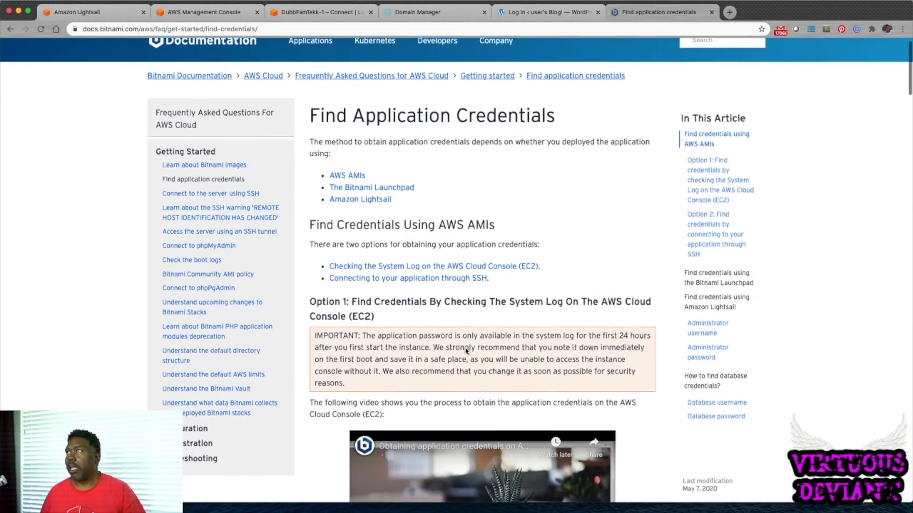
scroll(466, 353, down, 10)
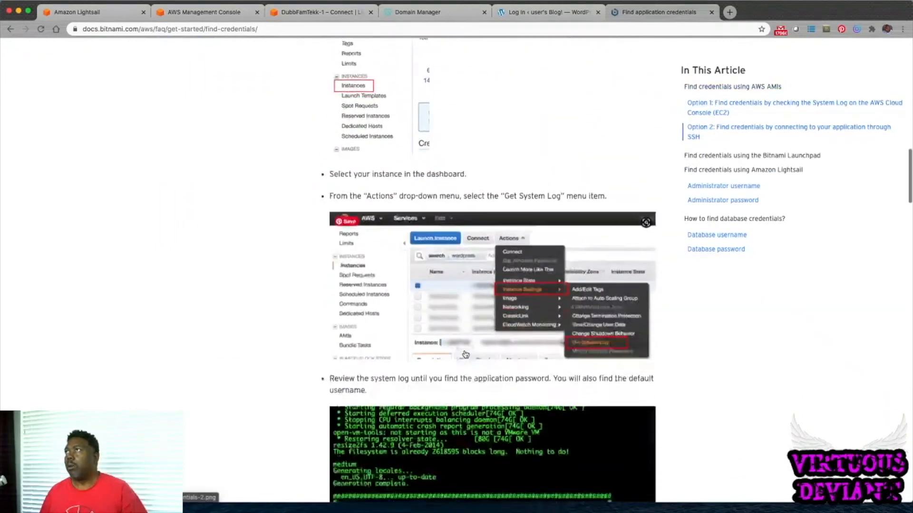
scroll(466, 351, down, 2)
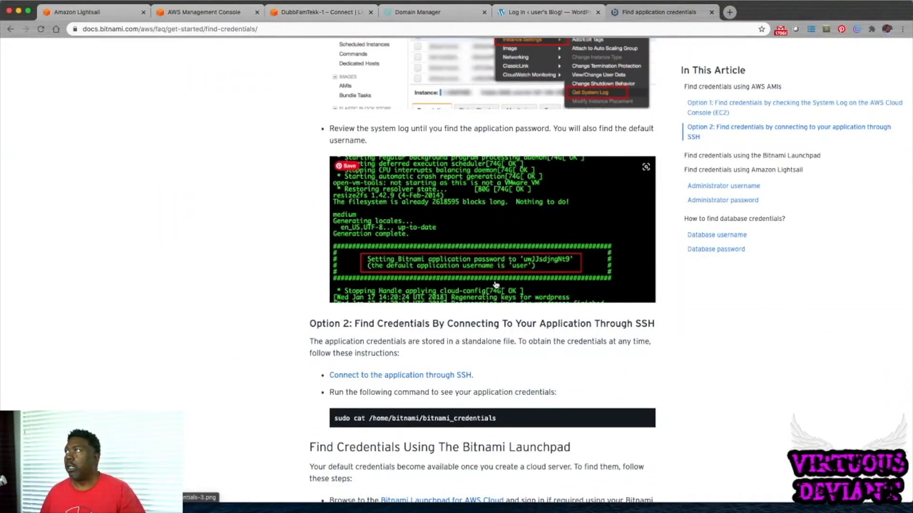
scroll(478, 270, up, 2)
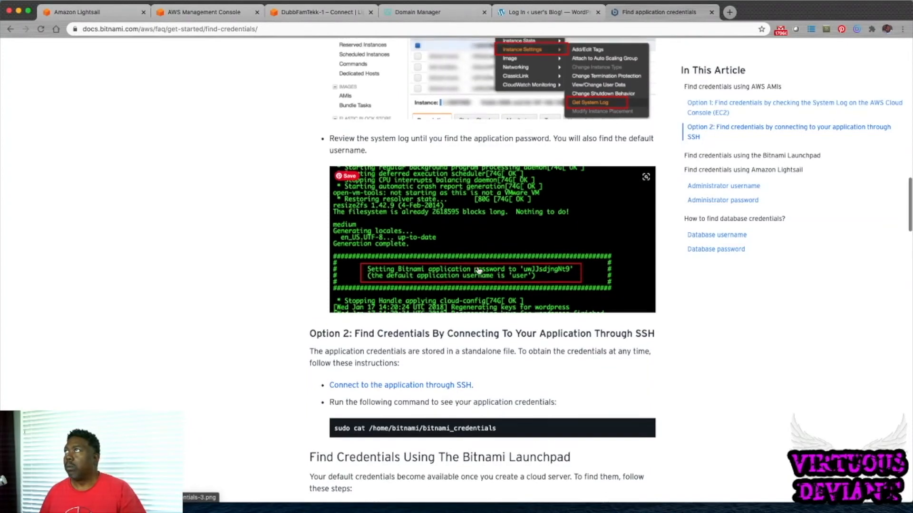
scroll(479, 271, down, 5)
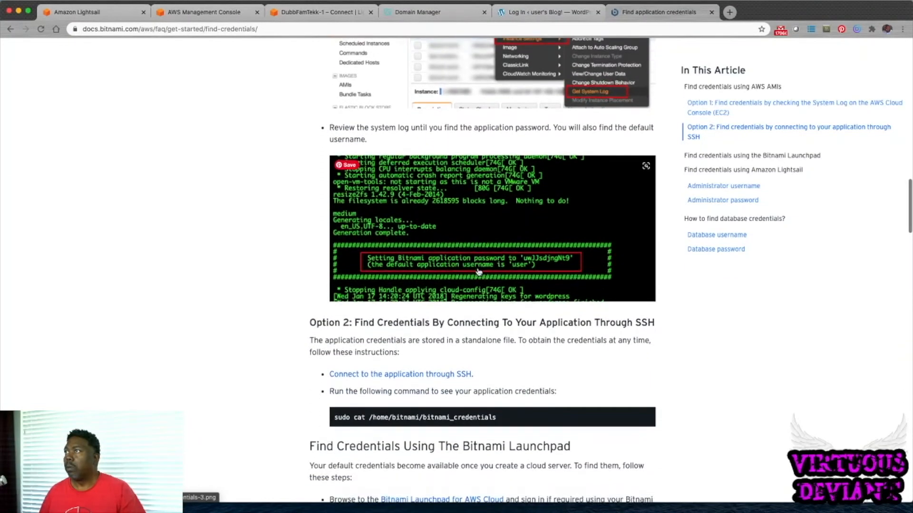
scroll(479, 271, down, 9)
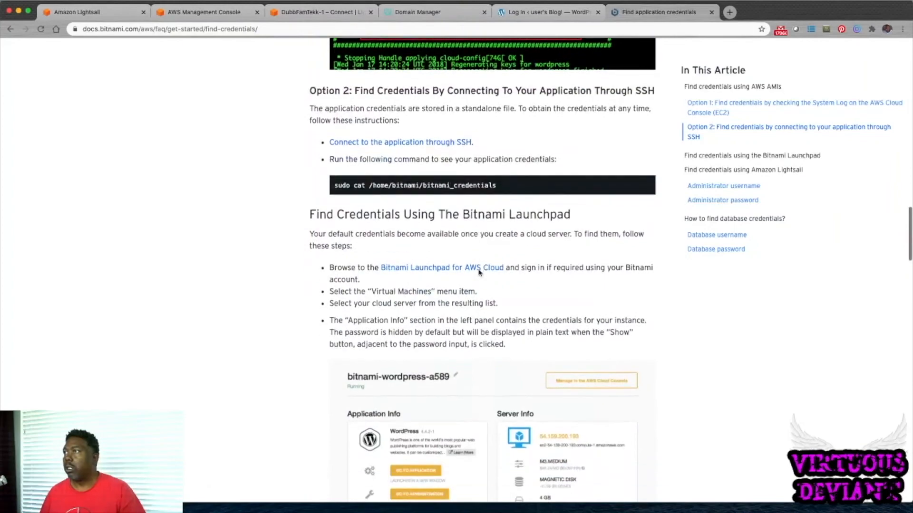
scroll(479, 275, up, 18)
scroll(481, 284, up, 9)
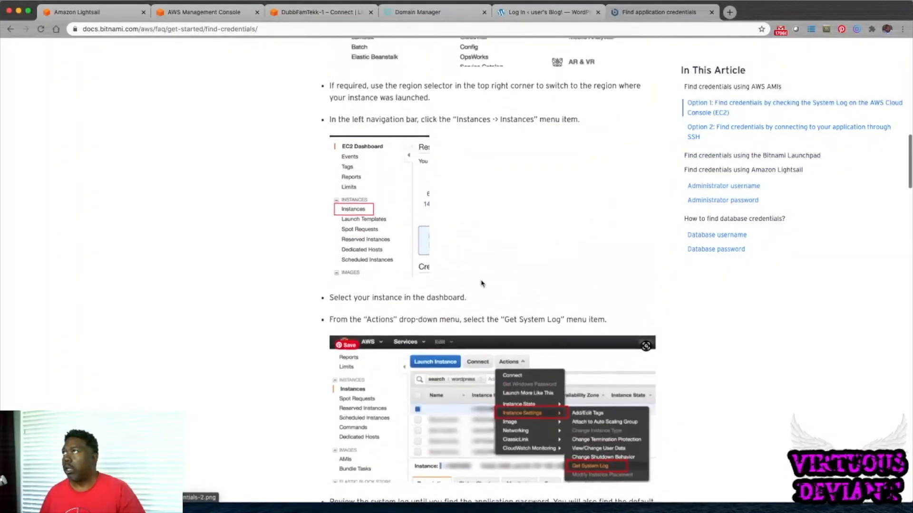
scroll(481, 282, down, 7)
scroll(482, 284, down, 1)
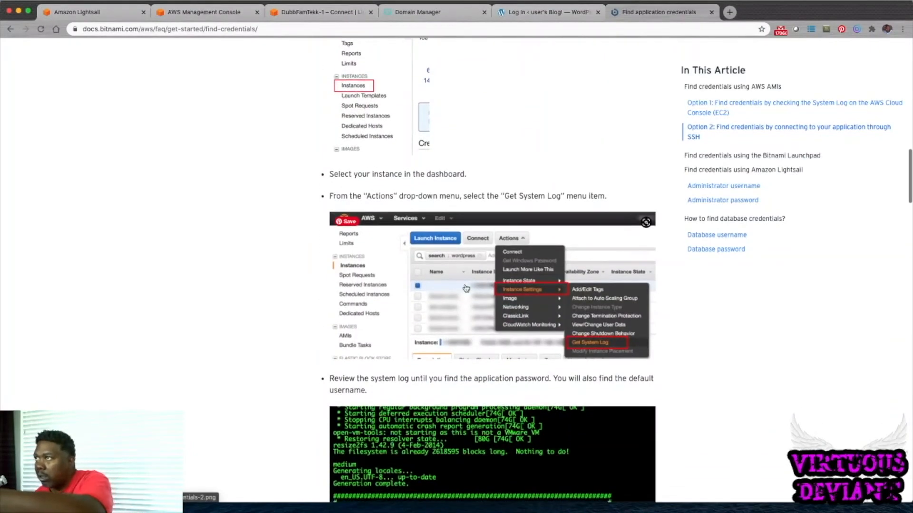
scroll(516, 381, down, 1)
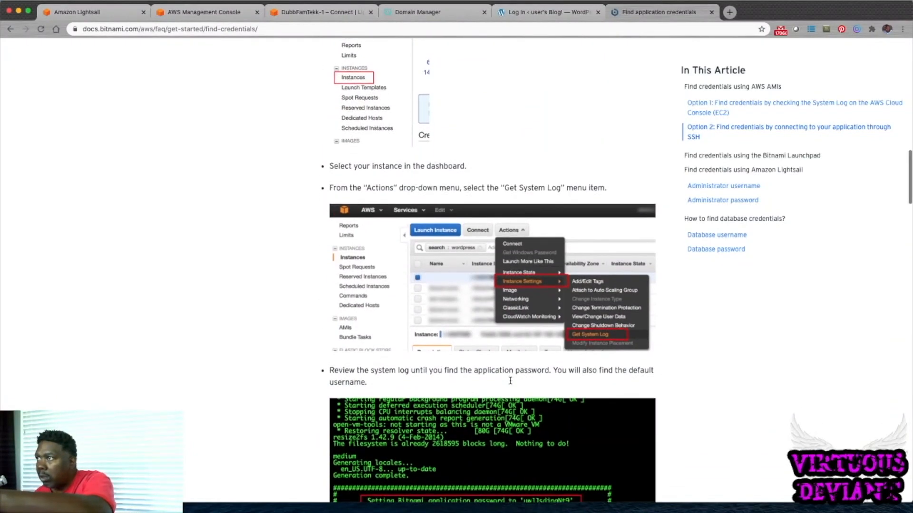
scroll(511, 384, down, 1)
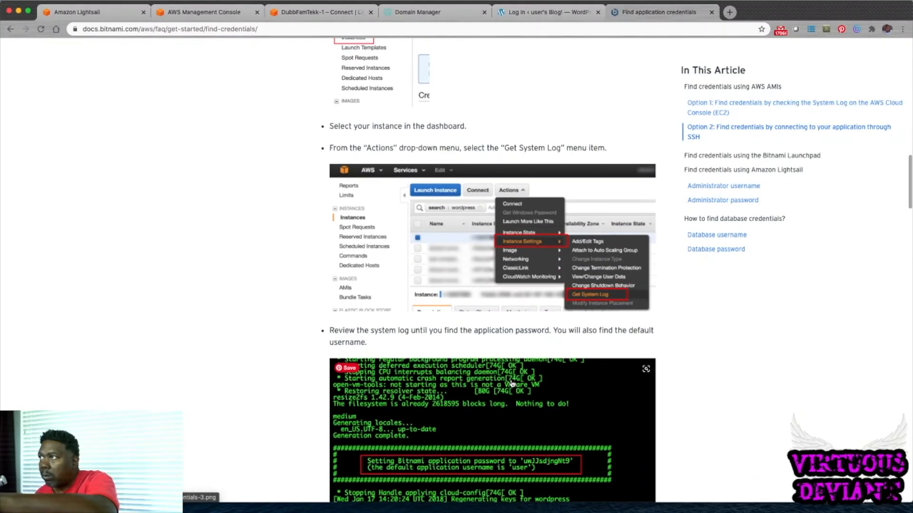
scroll(511, 384, down, 2)
scroll(511, 384, up, 2)
scroll(511, 384, up, 5)
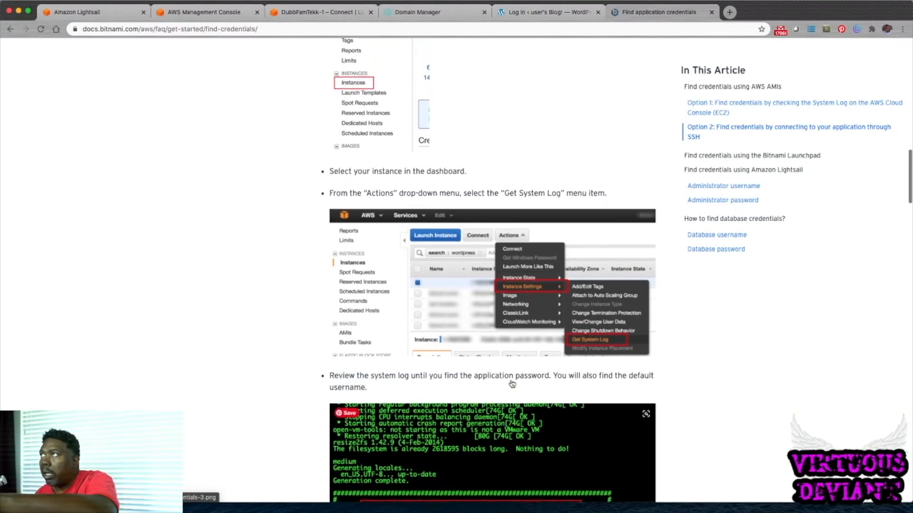
scroll(511, 382, up, 5)
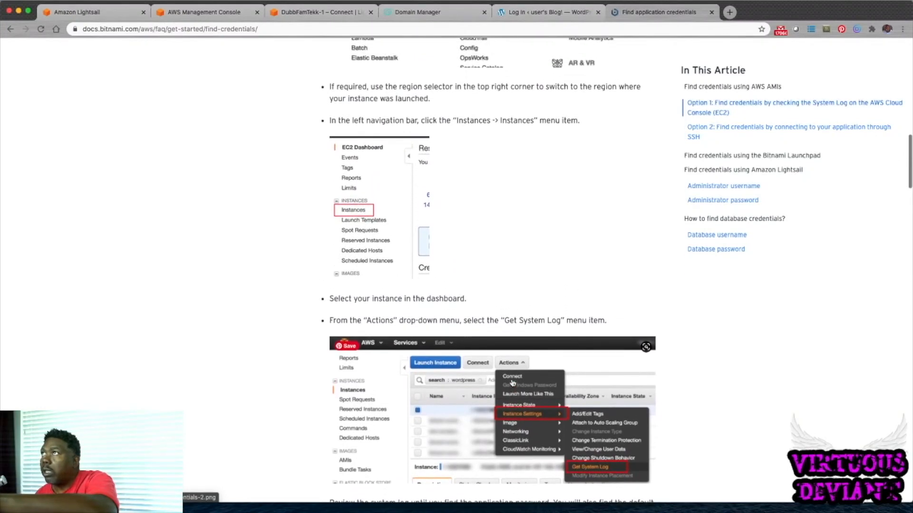
scroll(512, 382, up, 9)
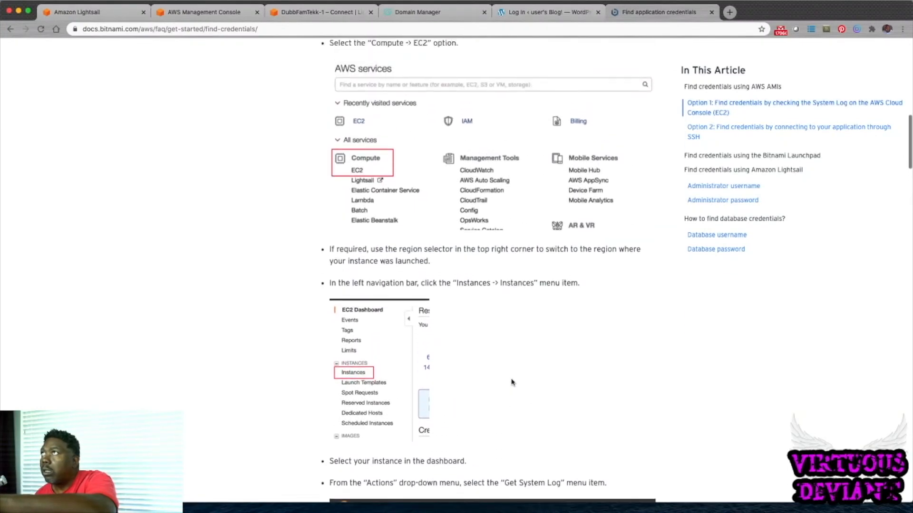
scroll(512, 381, up, 3)
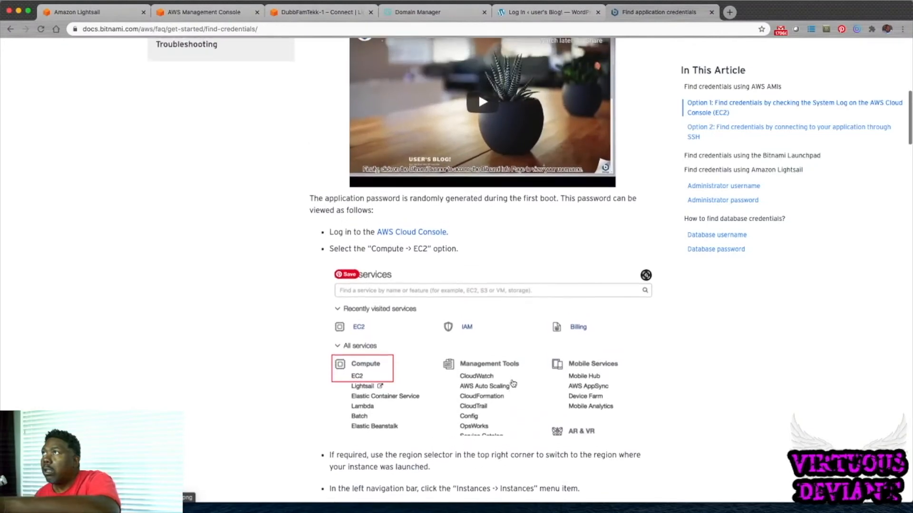
scroll(508, 379, down, 9)
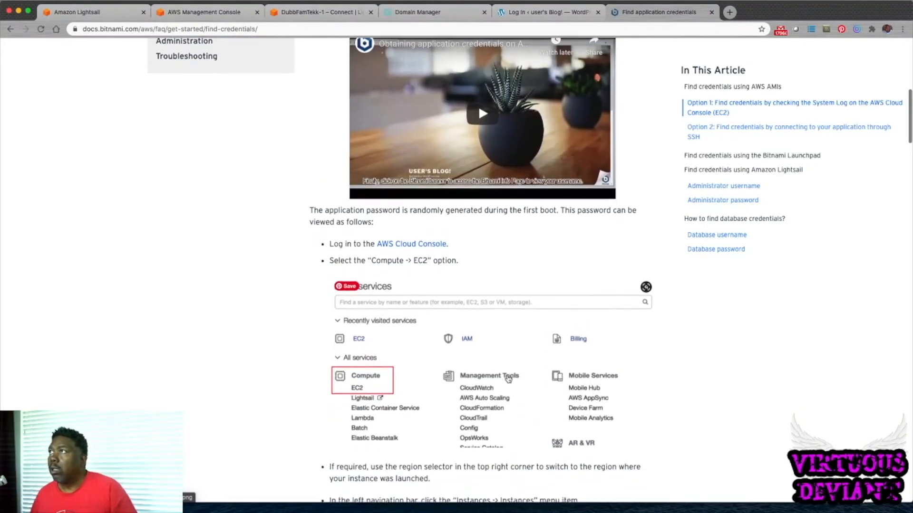
scroll(507, 378, down, 9)
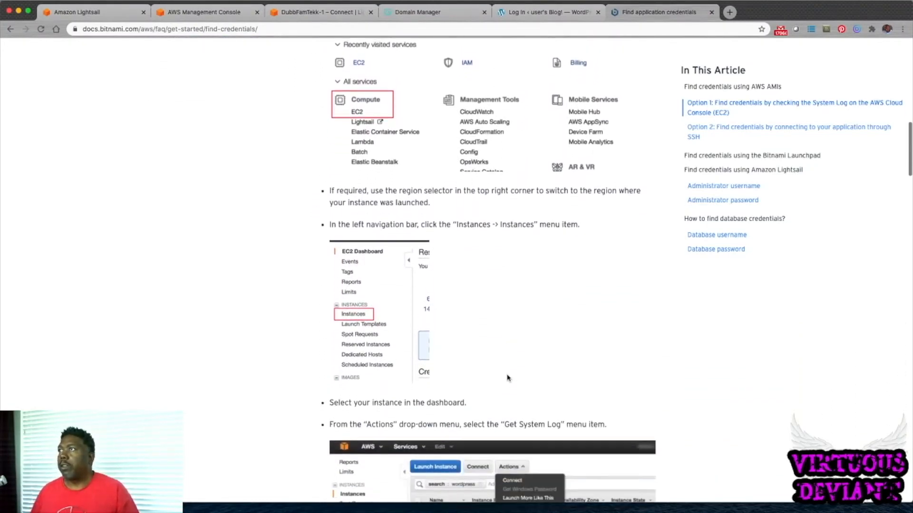
scroll(508, 379, down, 2)
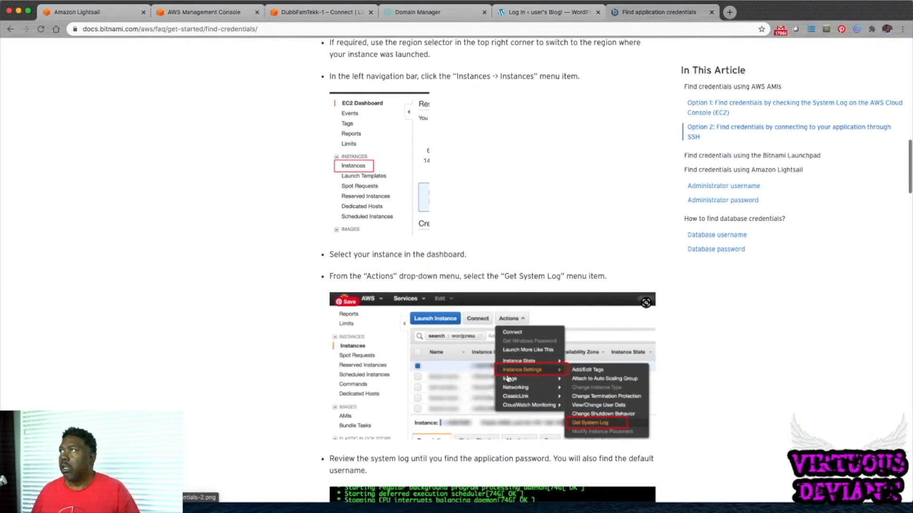
scroll(508, 379, down, 3)
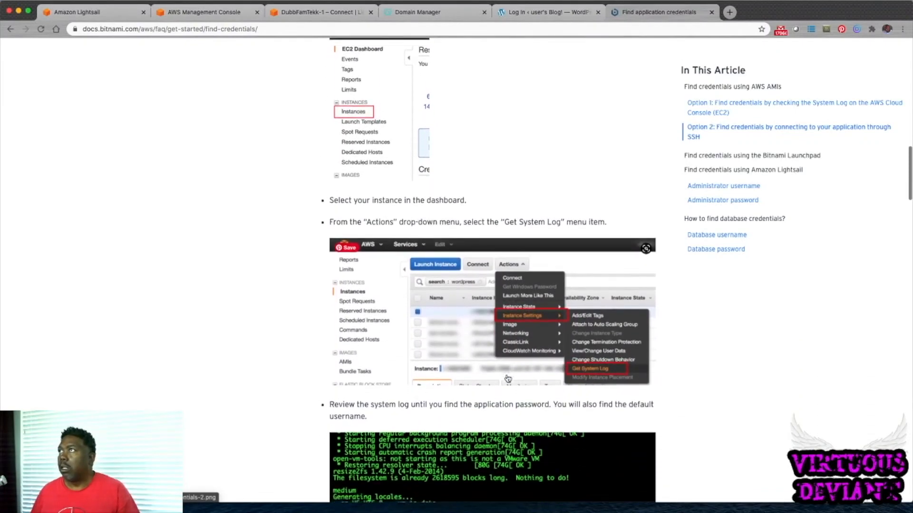
scroll(507, 375, down, 2)
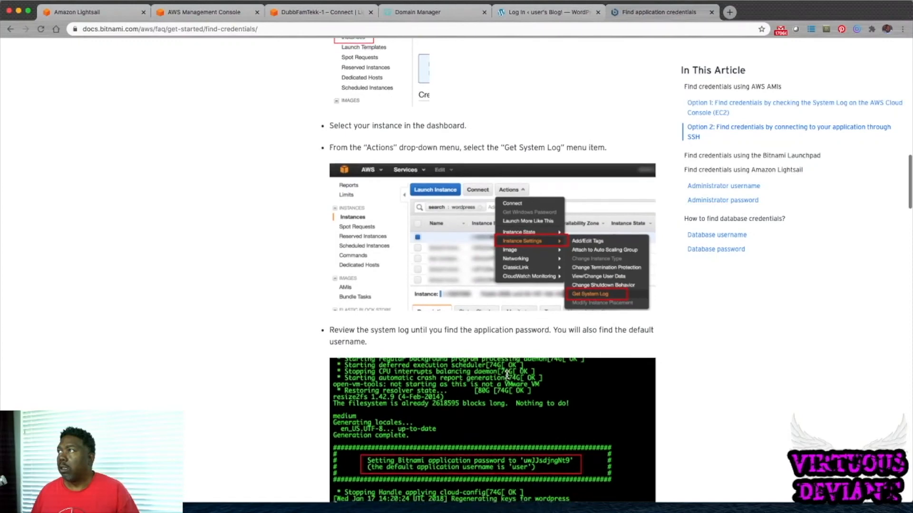
scroll(505, 378, down, 5)
scroll(505, 378, down, 3)
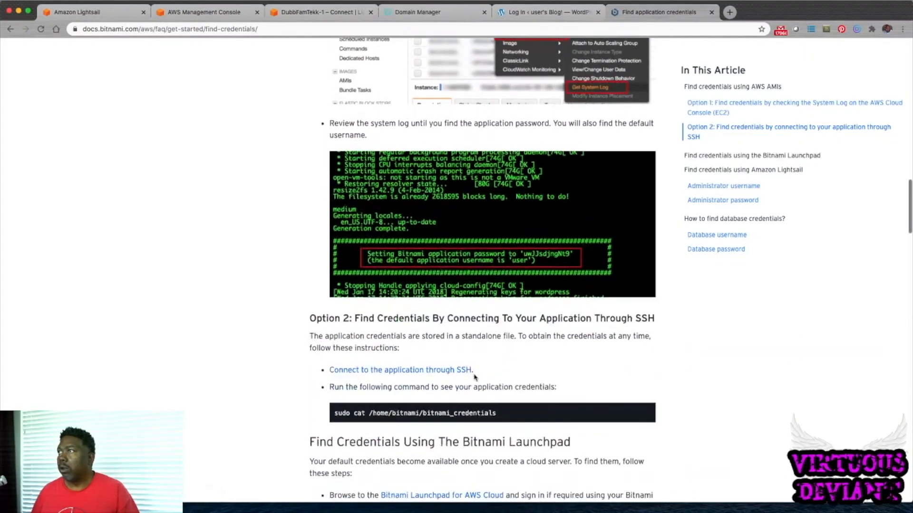
- Copy the command sudo cat /home/bitnami/bitnami_credentials from the Option 2 instructions for finding credentials through SSH
scroll(446, 379, down, 3)
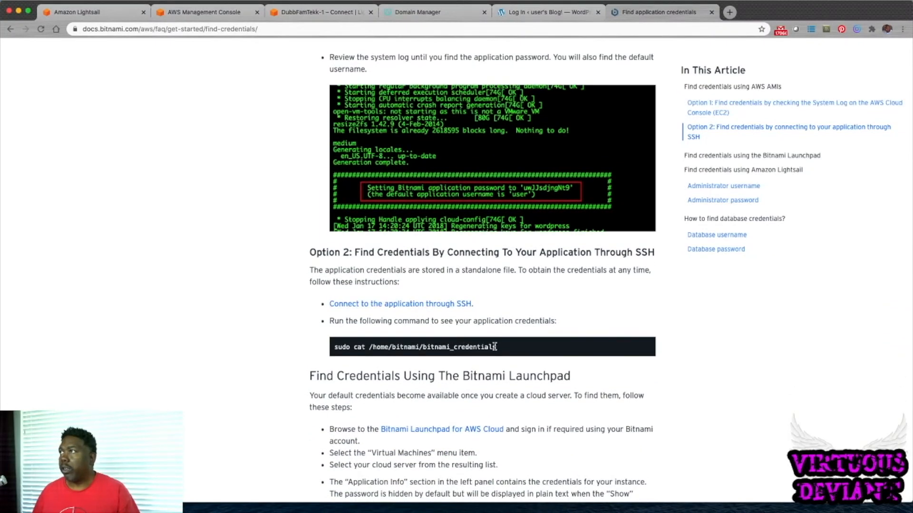
drag(497, 350, 337, 346)
key(super+c)
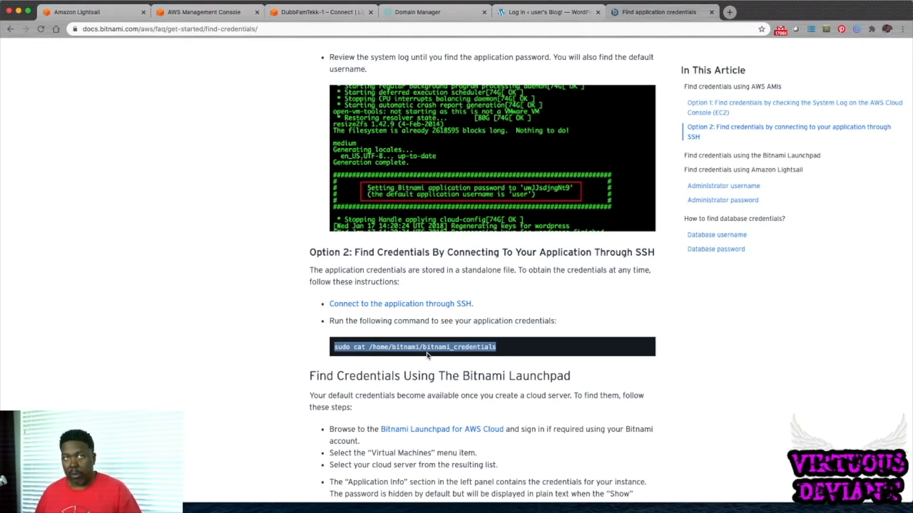
click(640, 66)
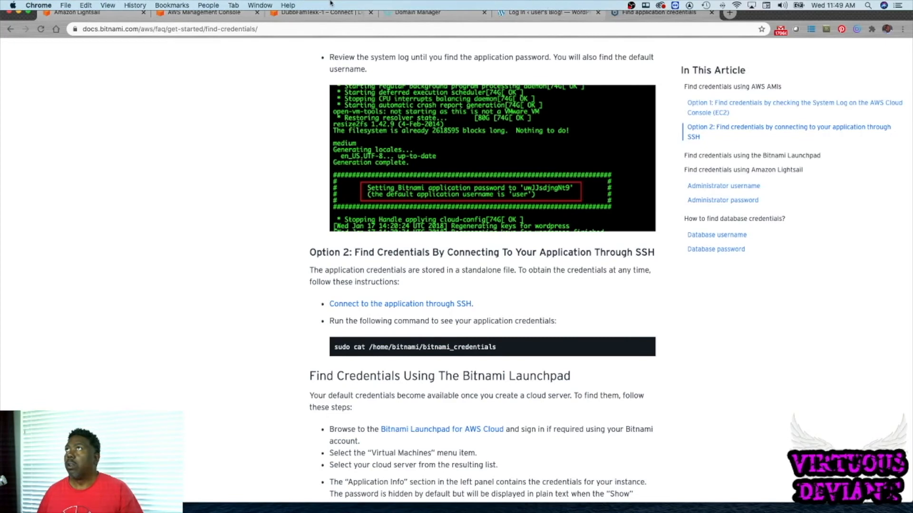
- Run sudo cat /home/bitnami/bitnami_credentials in the DubbFamTekk-1 terminal window and copy the default password from its output
click(253, 5)
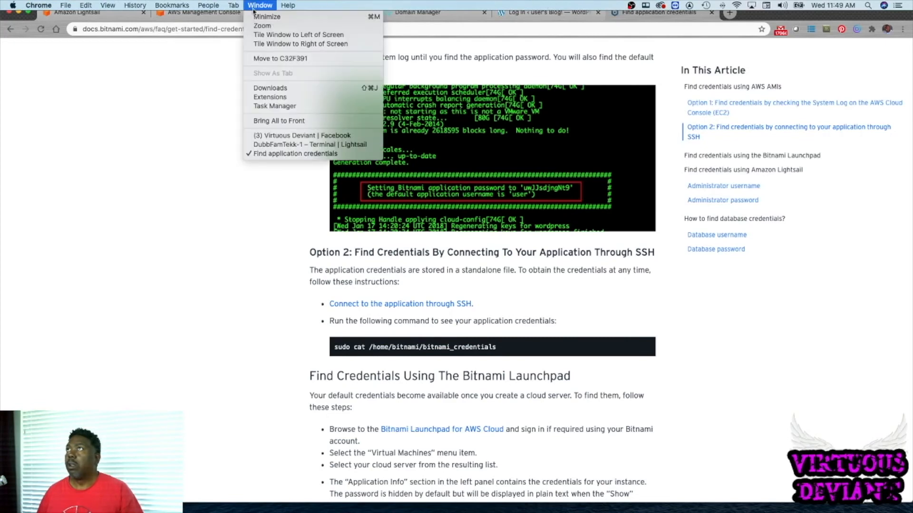
click(309, 144)
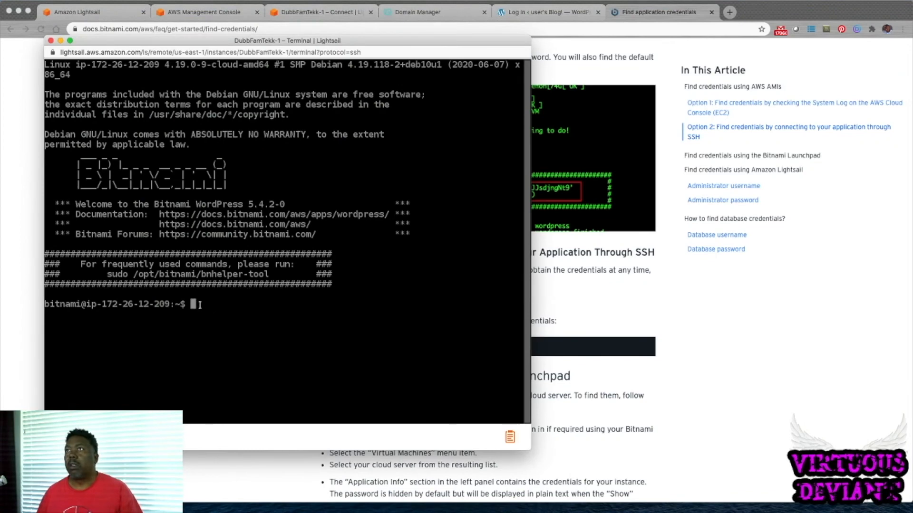
right_click(200, 304)
click(231, 367)
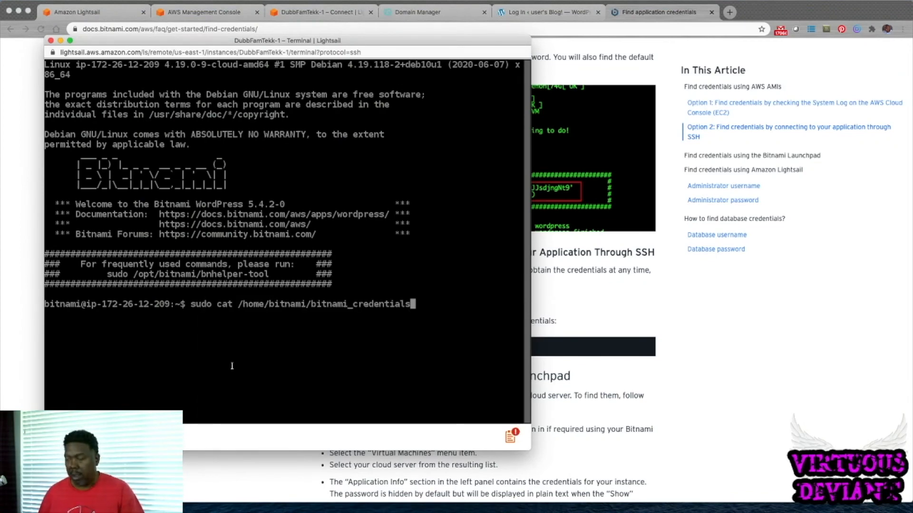
key(Return)
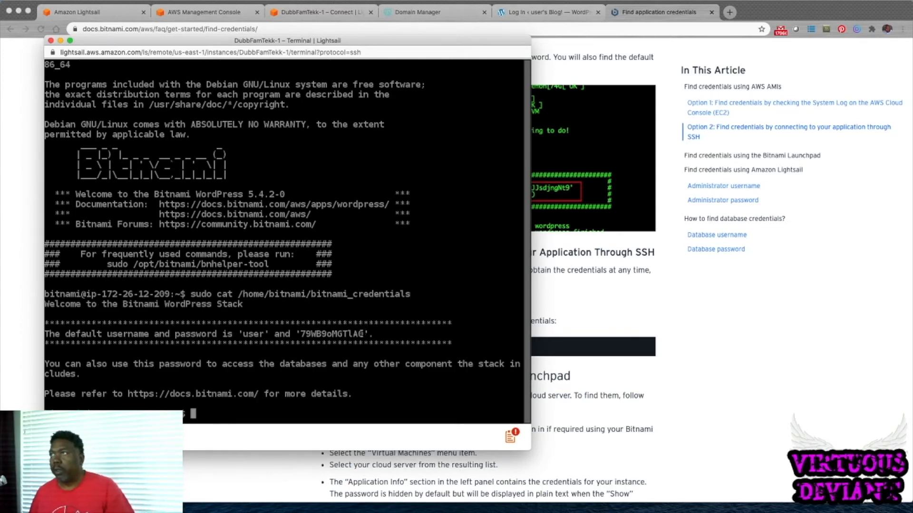
drag(366, 333, 301, 335)
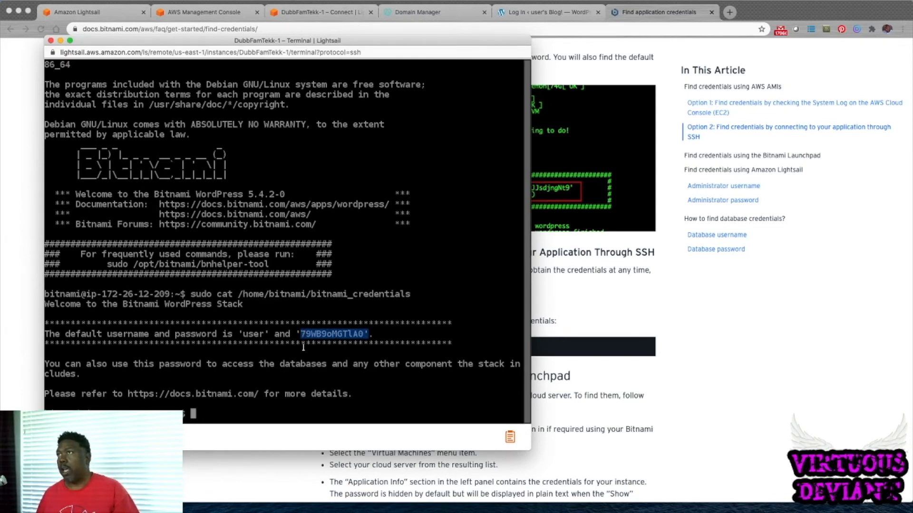
- Try to log in on the dubbfamtekk.com WordPress login page with username user, pasting the copied password and revealing it before submitting
click(731, 331)
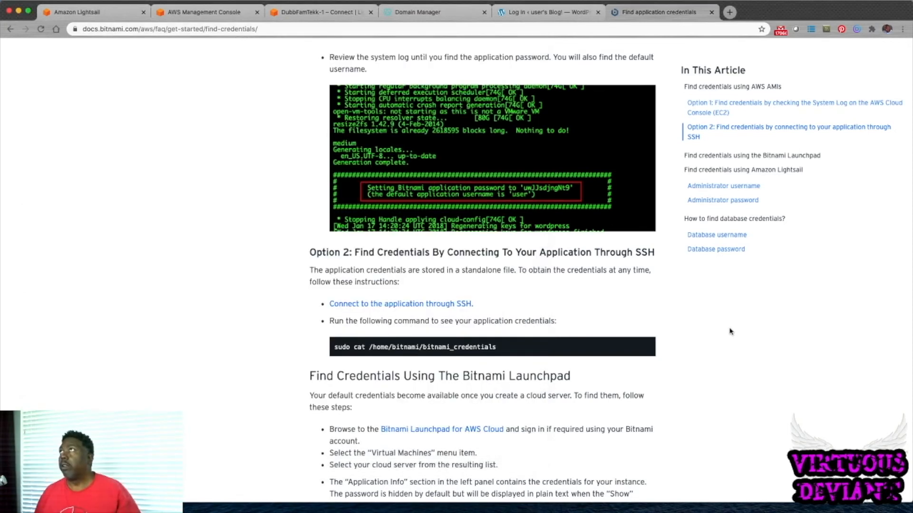
click(537, 13)
click(425, 195)
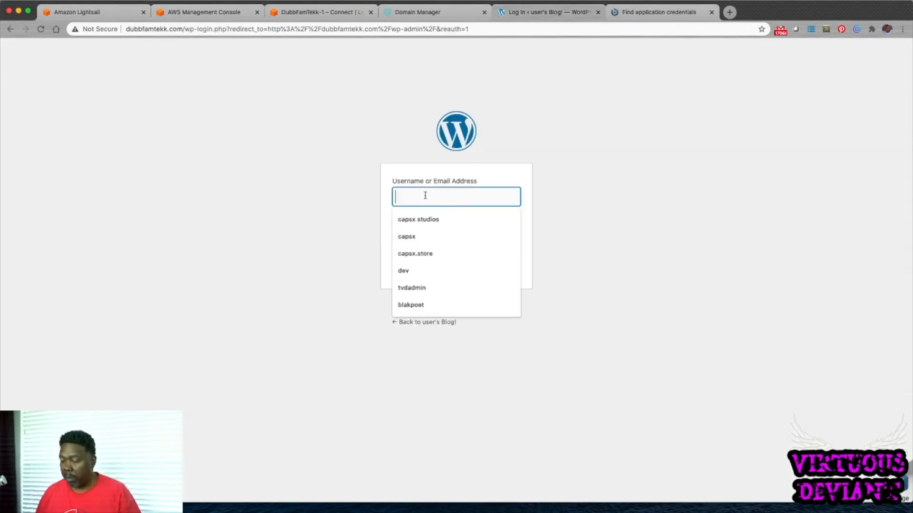
text(user)
key(Tab)
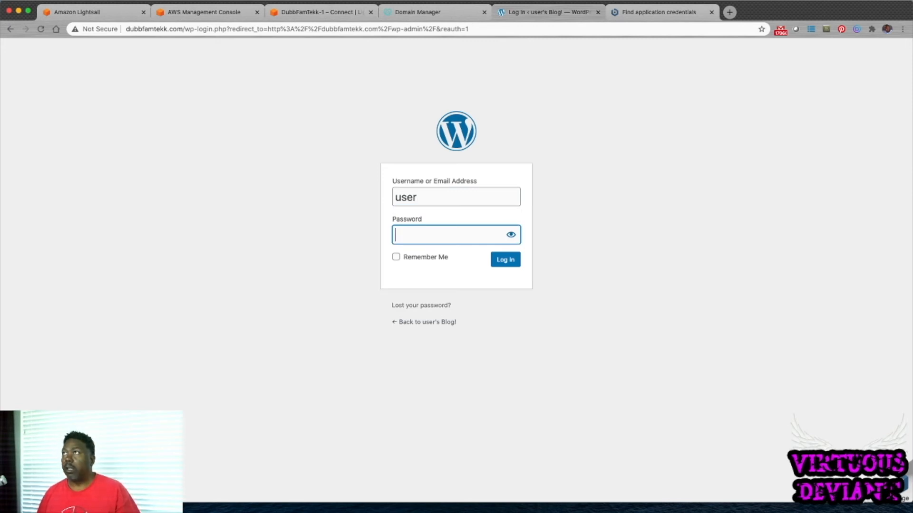
right_click(407, 240)
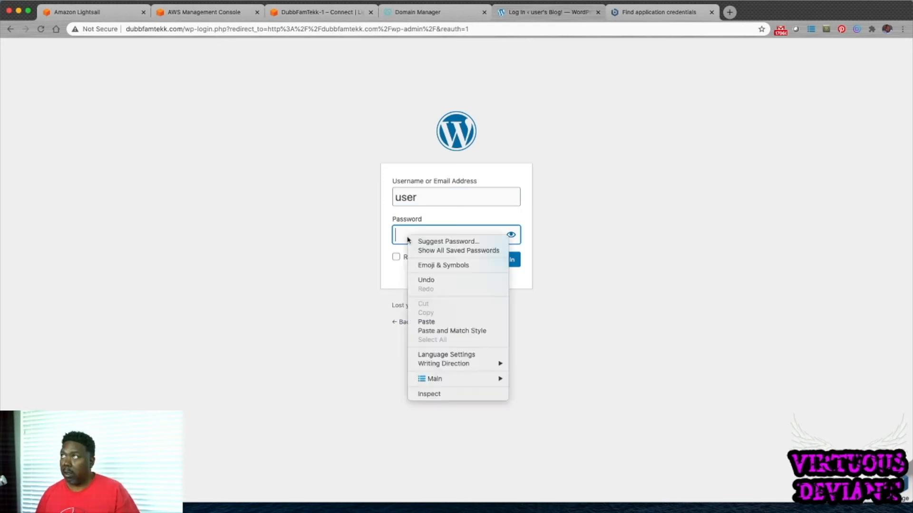
click(443, 322)
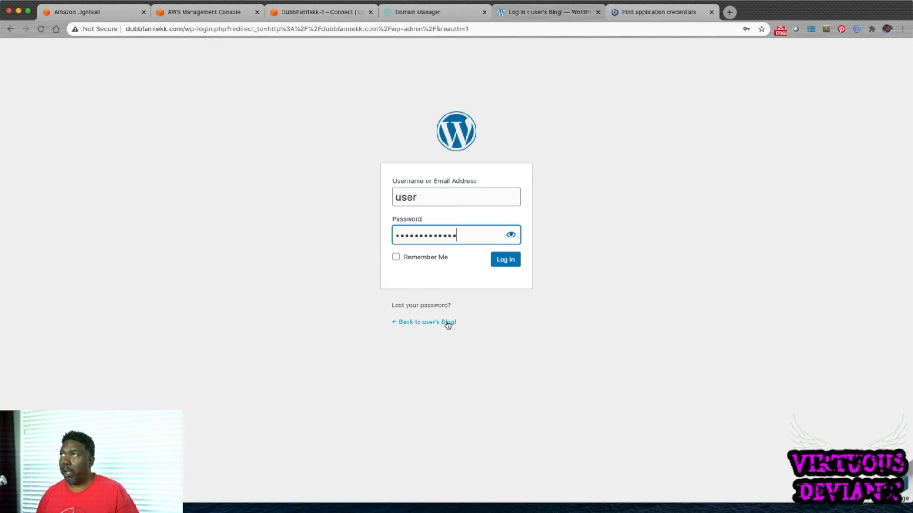
click(511, 235)
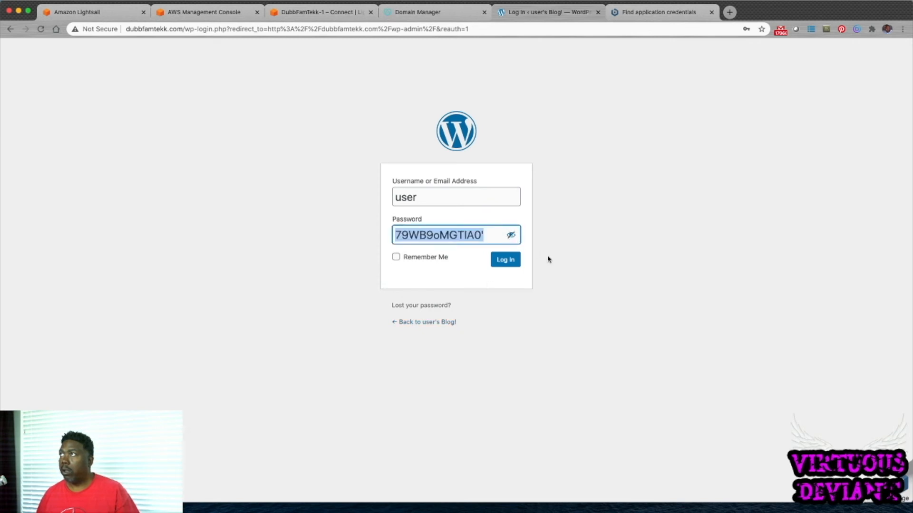
click(503, 261)
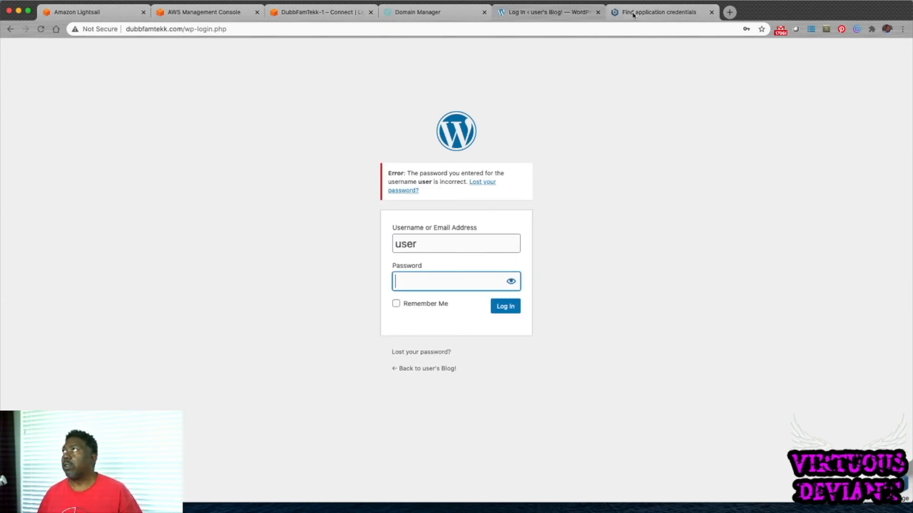
- Log in to WordPress as user with the copied password, removing its trailing quote mark, and save the login in the browser
key(super+v)
click(511, 281)
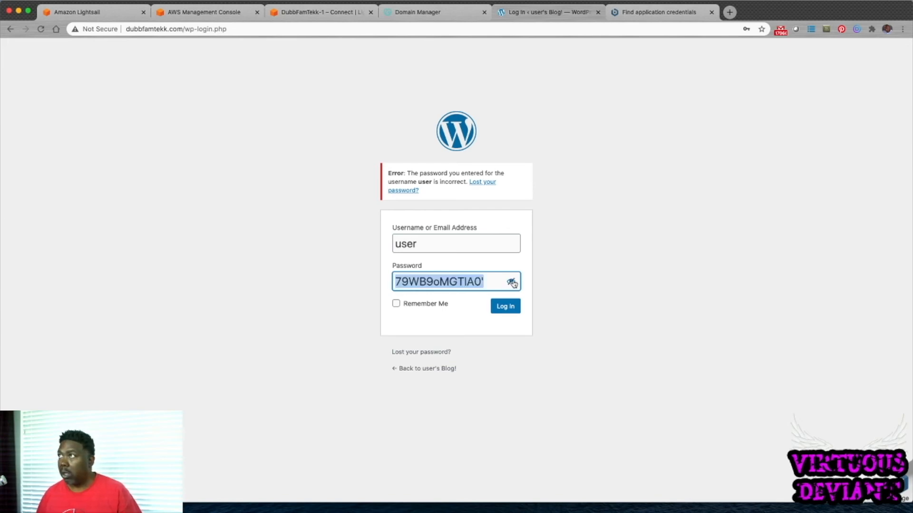
click(488, 280)
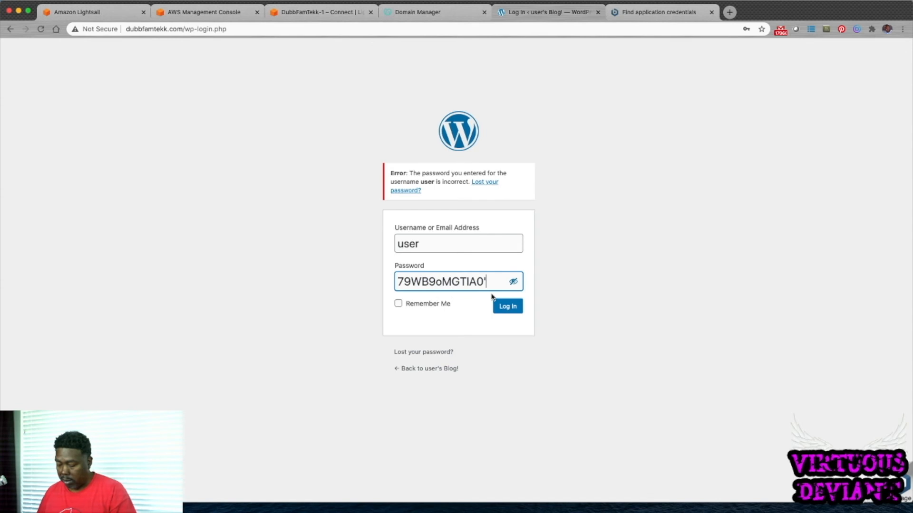
key(BackSpace)
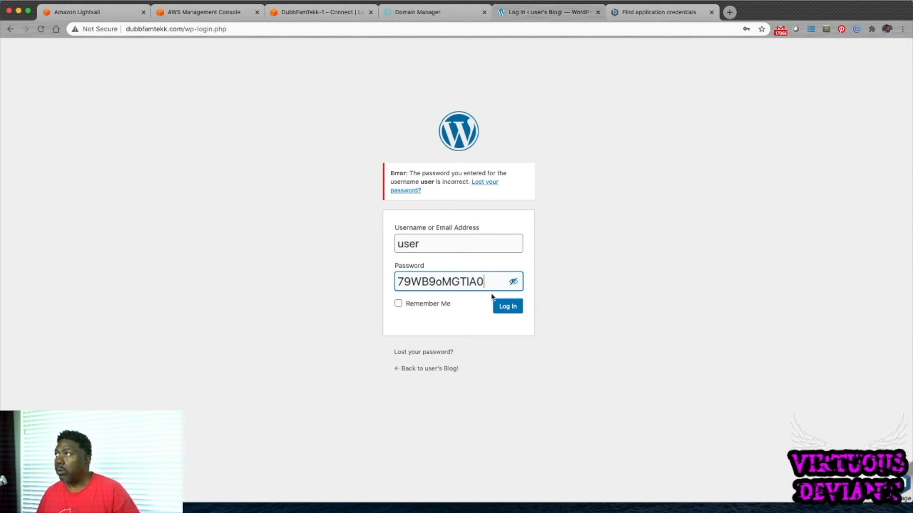
click(504, 307)
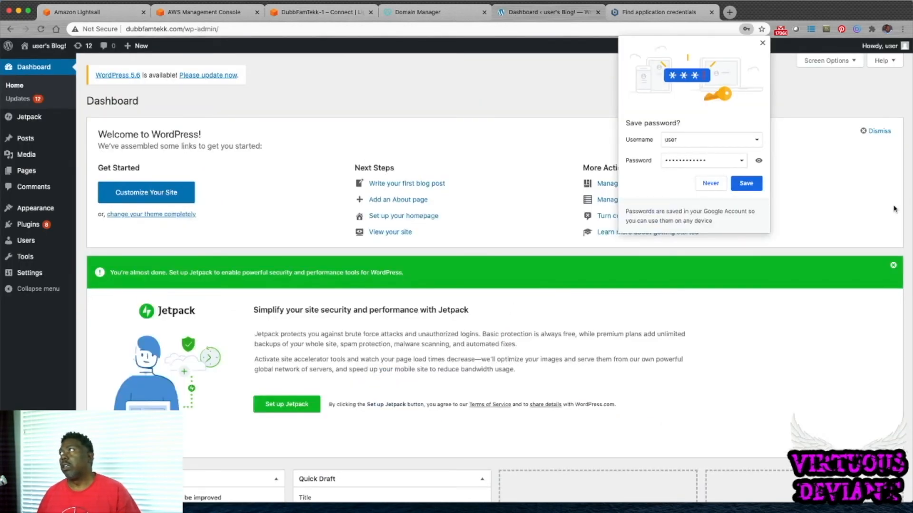
click(746, 183)
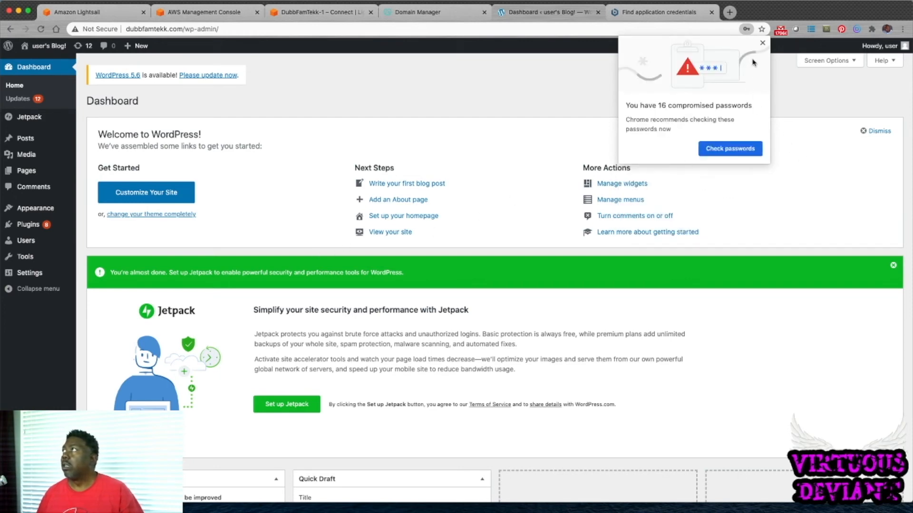
click(762, 43)
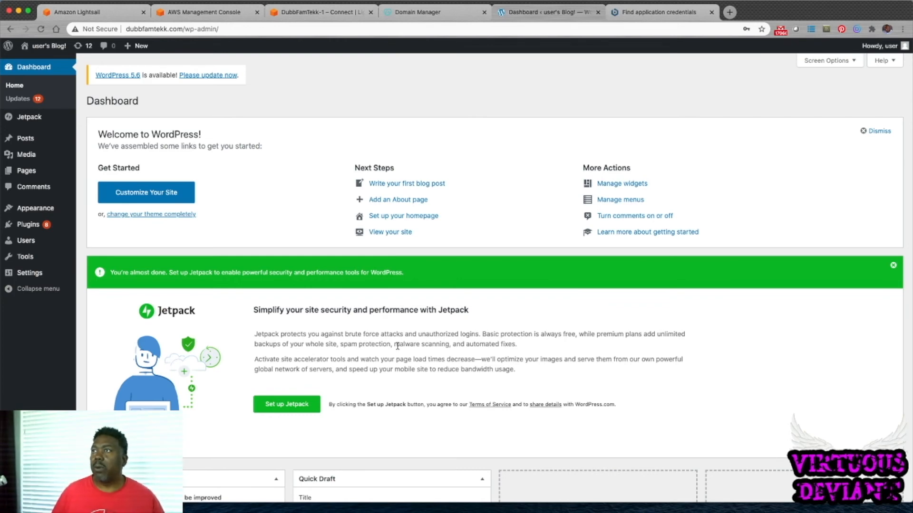
- Look over the WordPress dashboard from top to bottom and open the installed themes overview
scroll(402, 346, down, 3)
scroll(398, 348, down, 10)
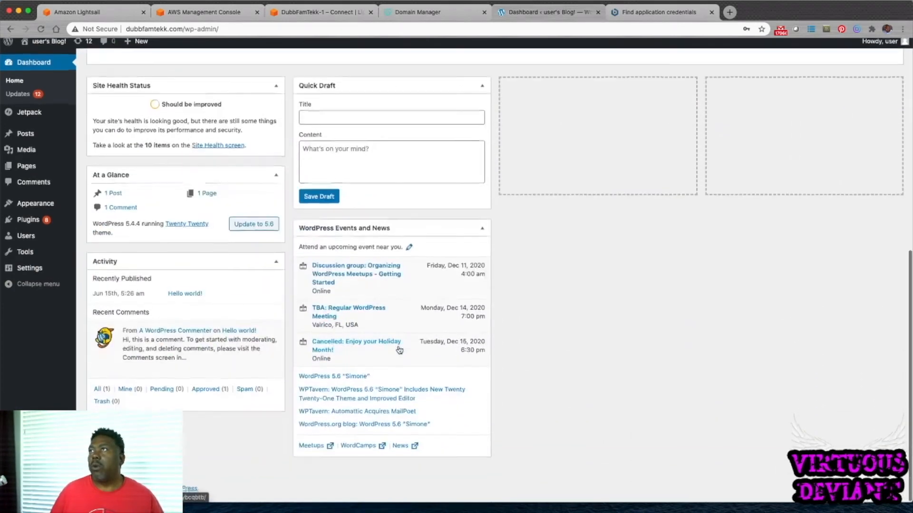
scroll(399, 354, up, 12)
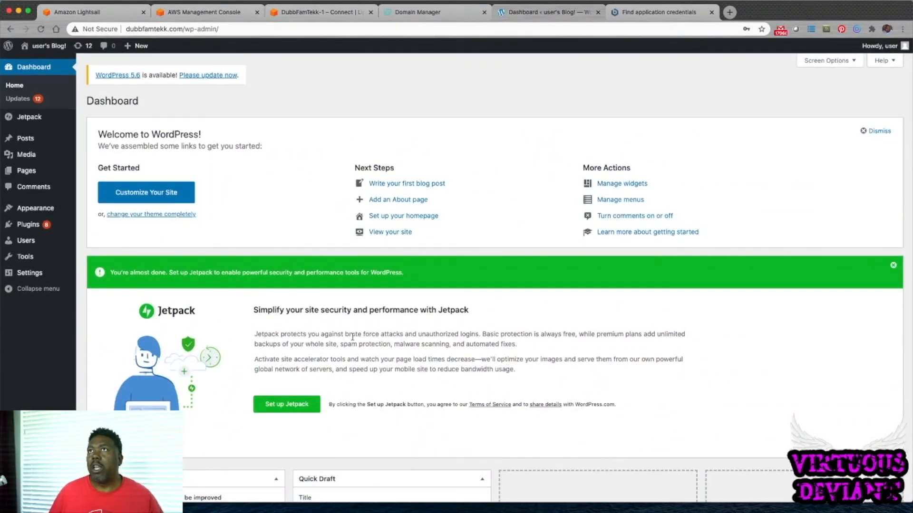
mouse_move(30, 232)
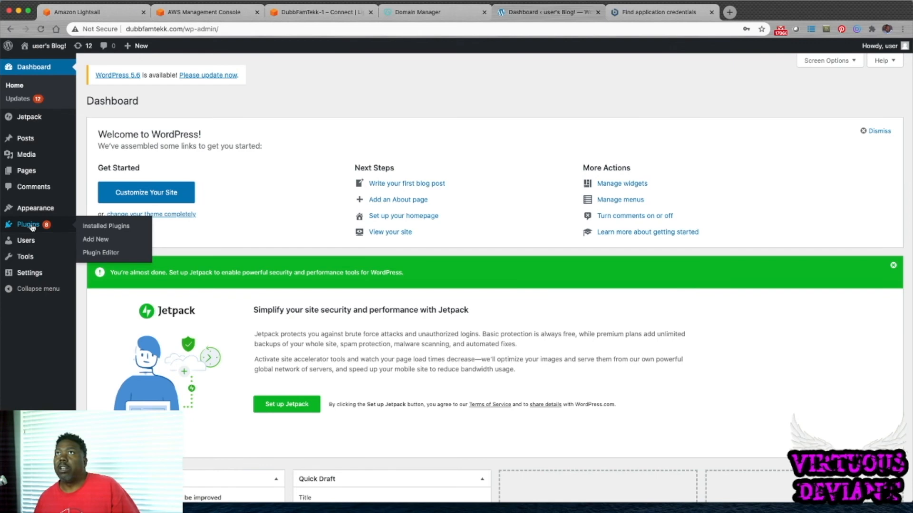
mouse_move(31, 209)
click(102, 211)
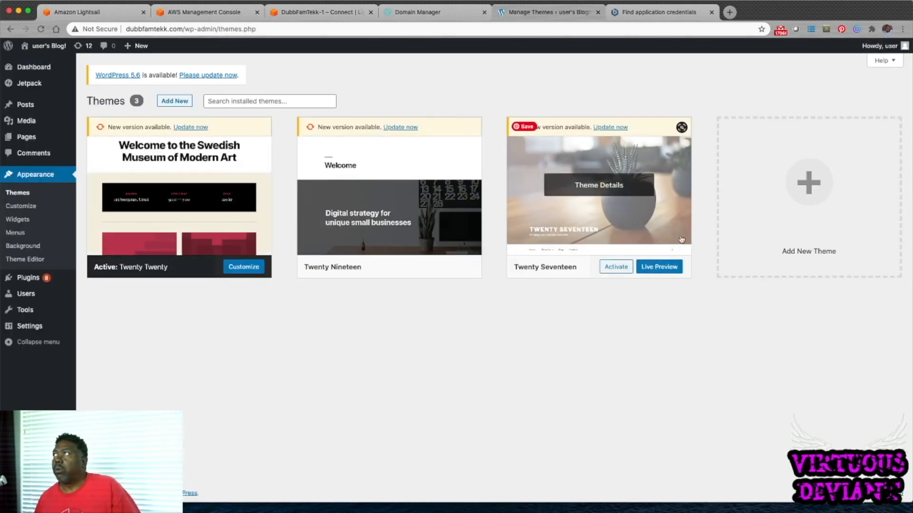
mouse_move(36, 278)
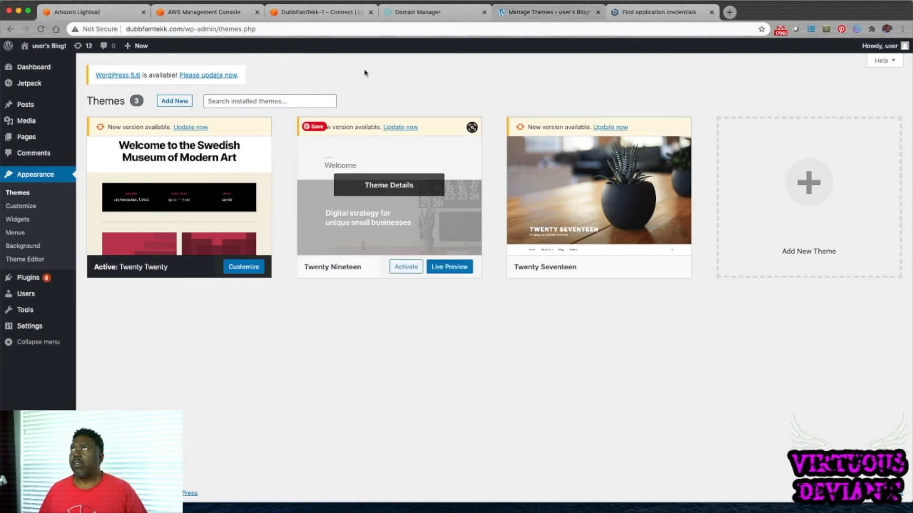
- Switch to the AWS Management Console home page to view its services
click(181, 15)
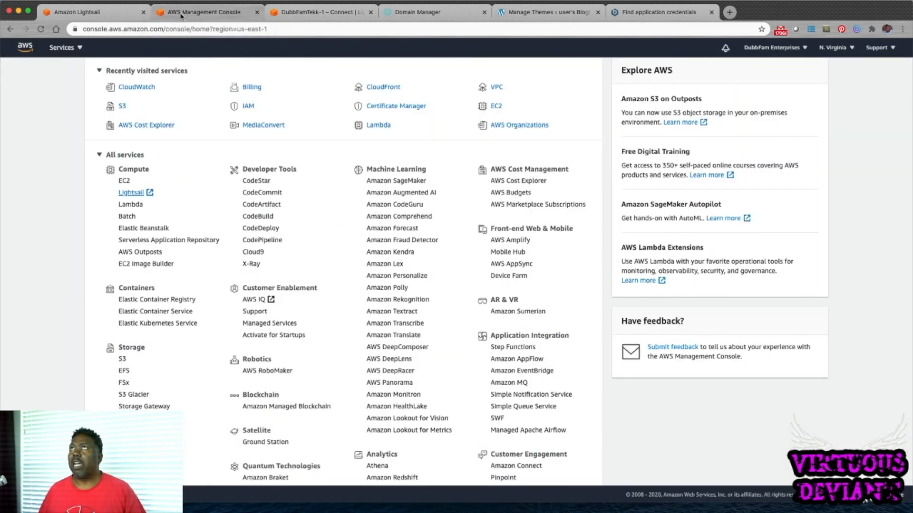